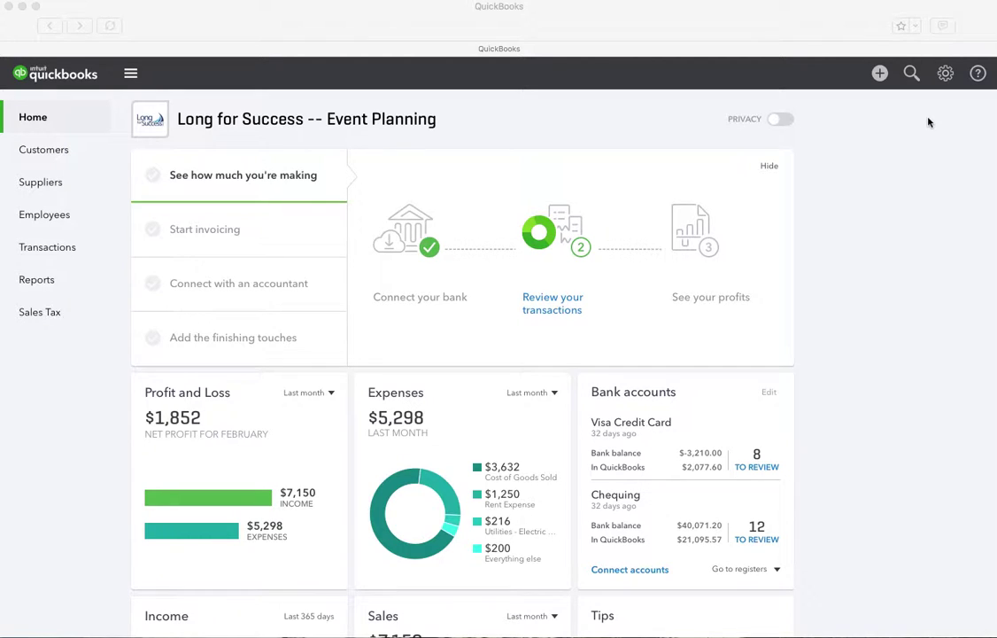
Open the company's chart of accounts
click(47, 252)
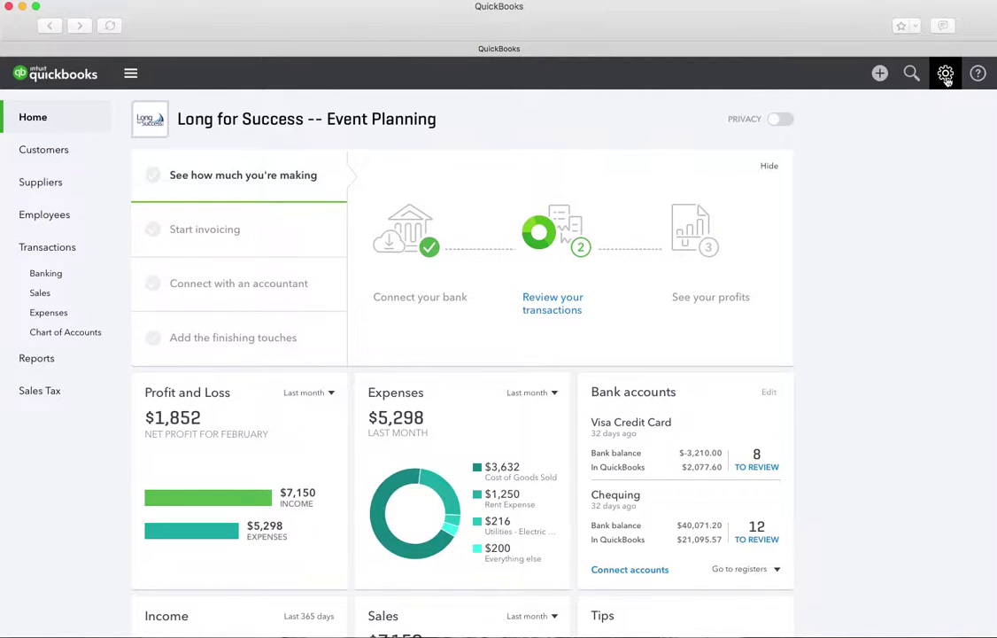
click(946, 77)
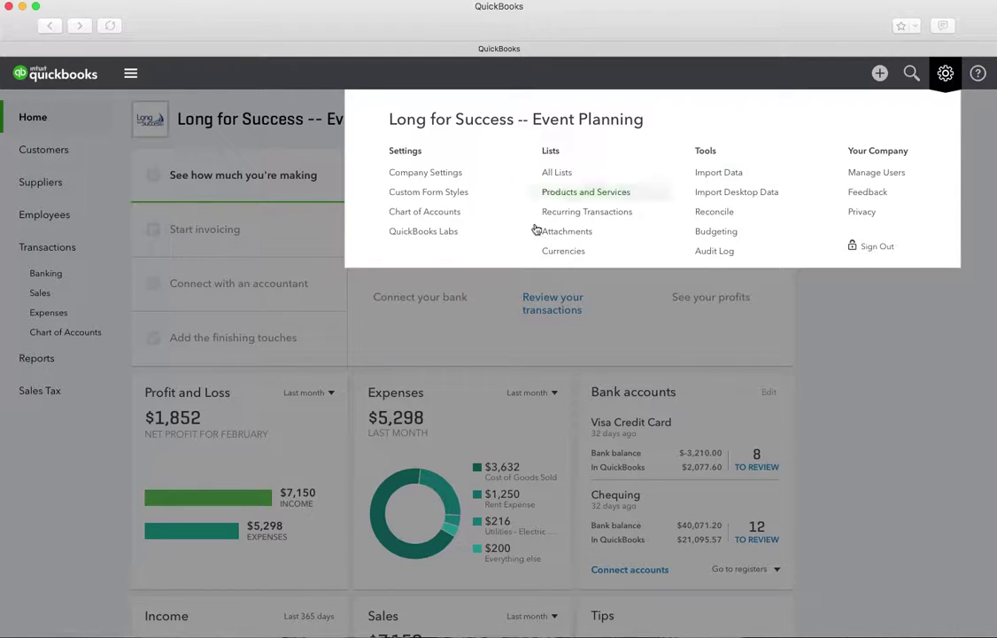
click(441, 217)
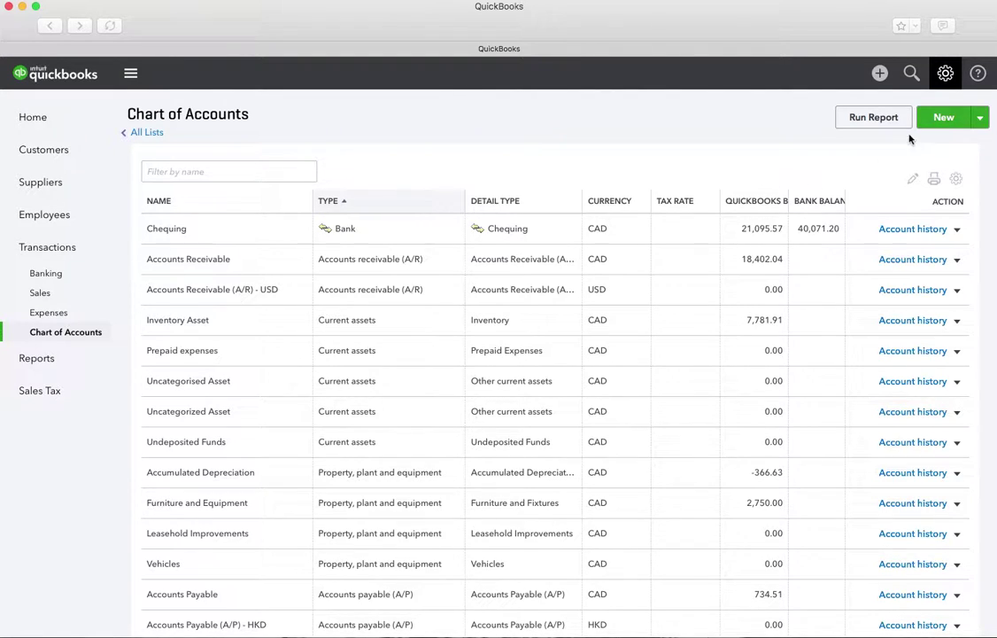
Start a new account and set its category type to Other Current Liabilities
click(944, 119)
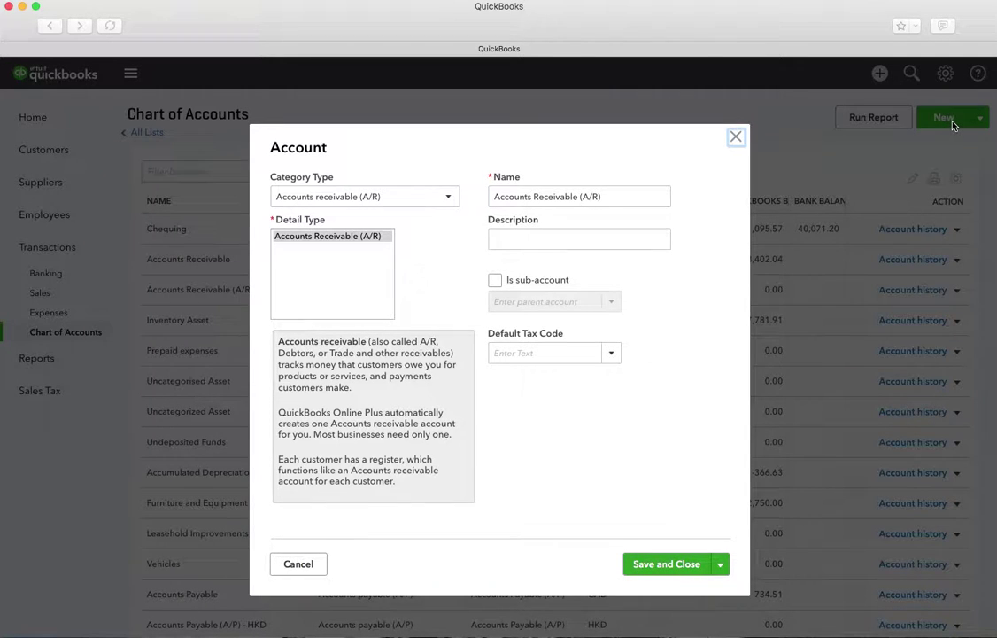
click(448, 199)
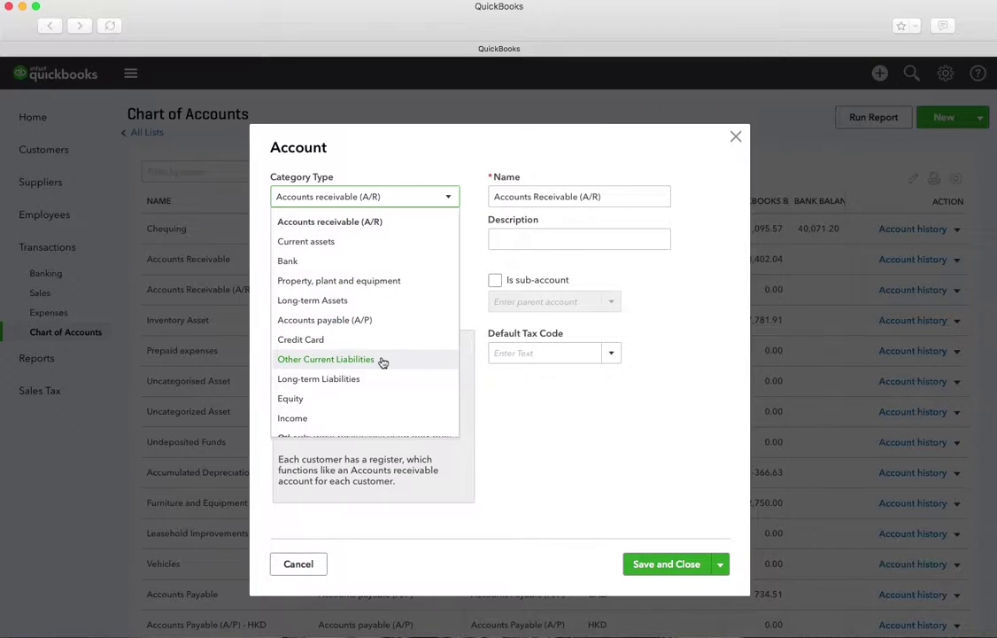
scroll(383, 362, down, 2)
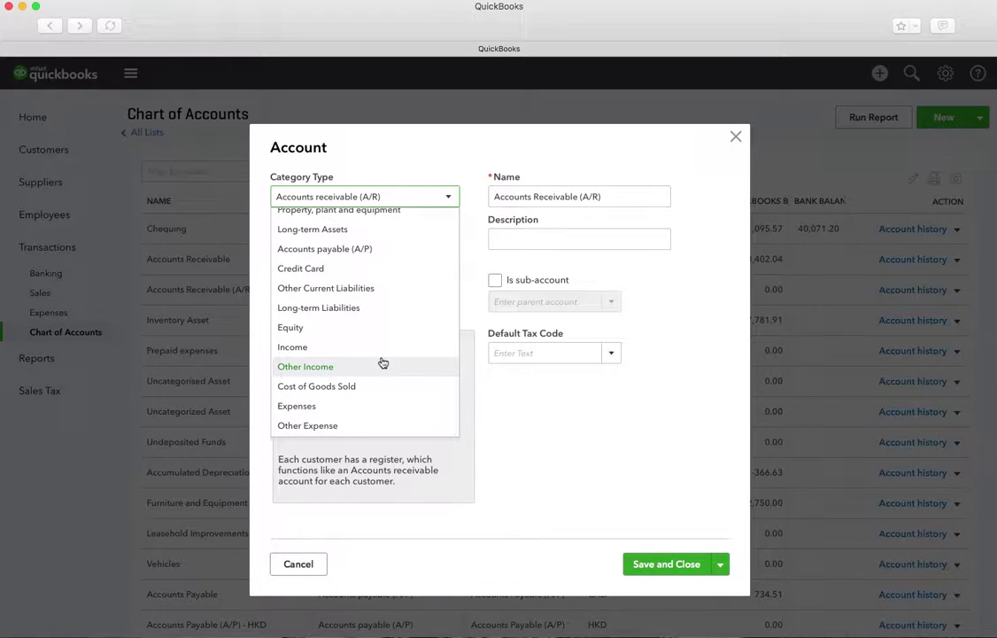
scroll(383, 363, up, 2)
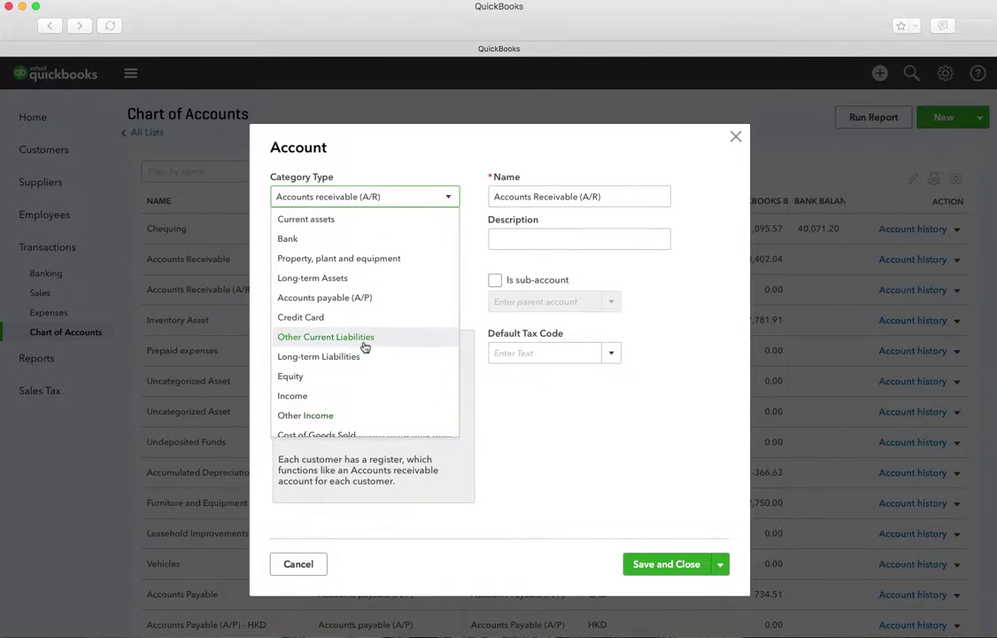
click(363, 338)
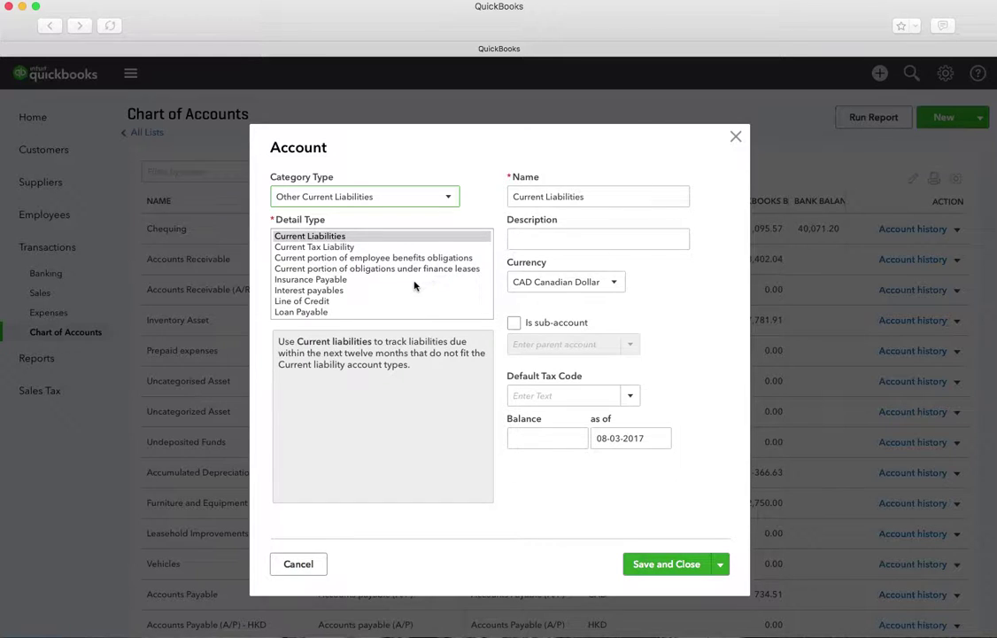
Examine the detail types offered for the Other Current Liabilities category
scroll(414, 286, down, 1)
scroll(413, 286, down, 6)
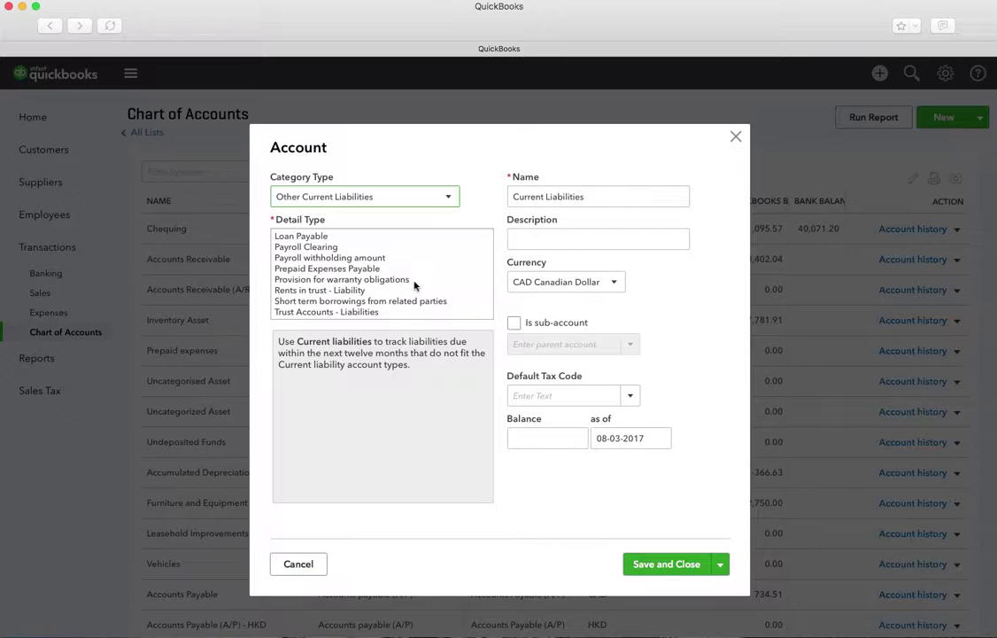
scroll(413, 285, up, 4)
scroll(414, 285, up, 3)
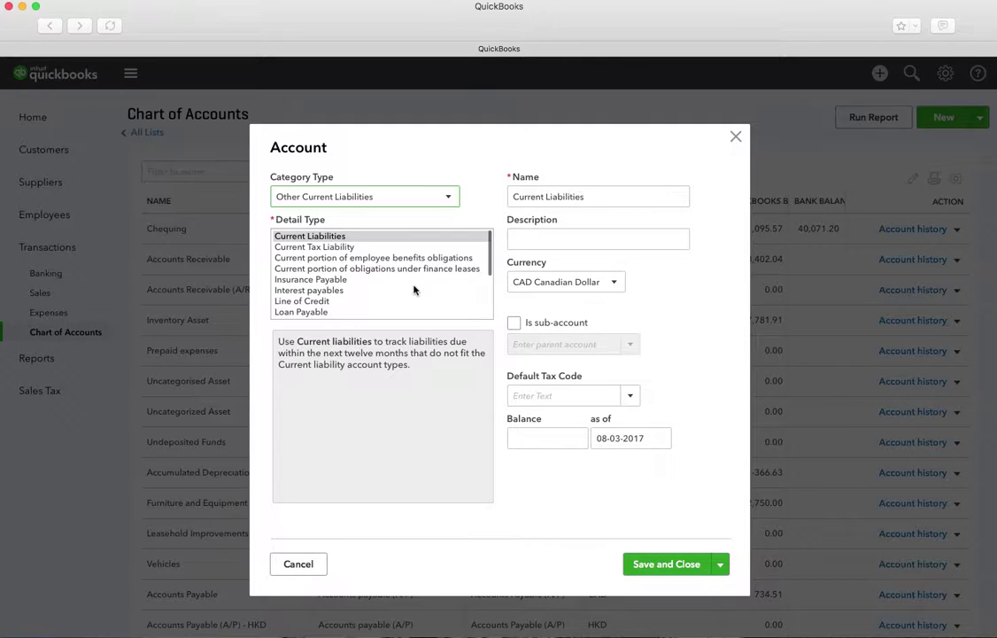
scroll(414, 290, down, 2)
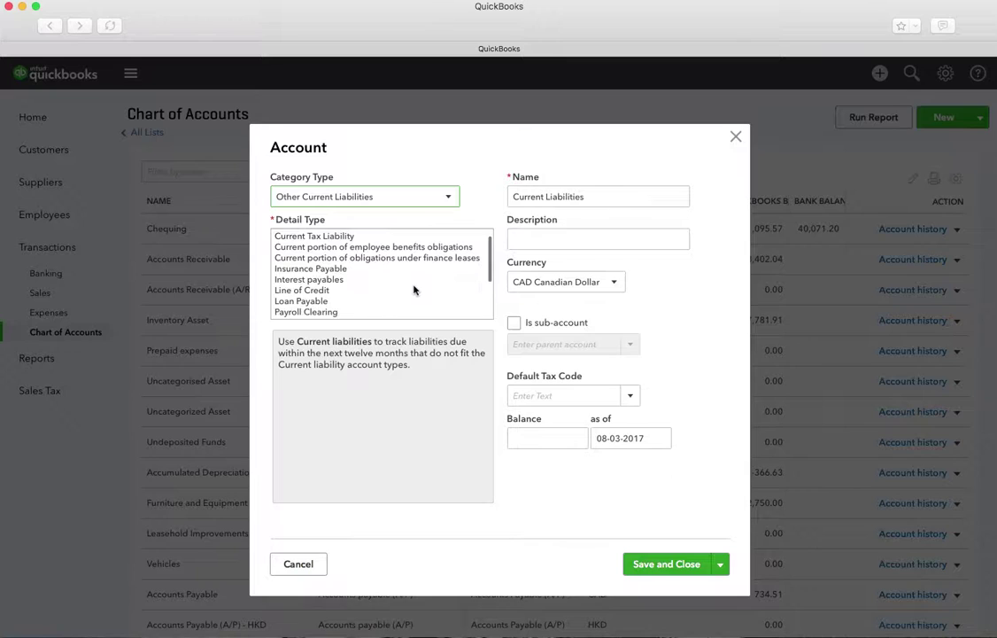
scroll(414, 290, down, 3)
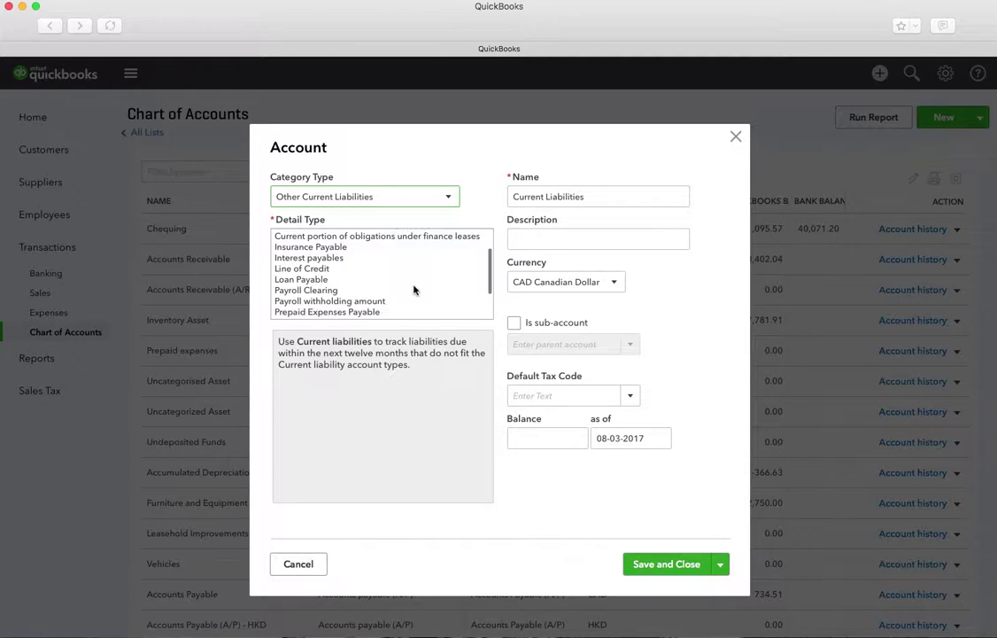
scroll(414, 290, down, 2)
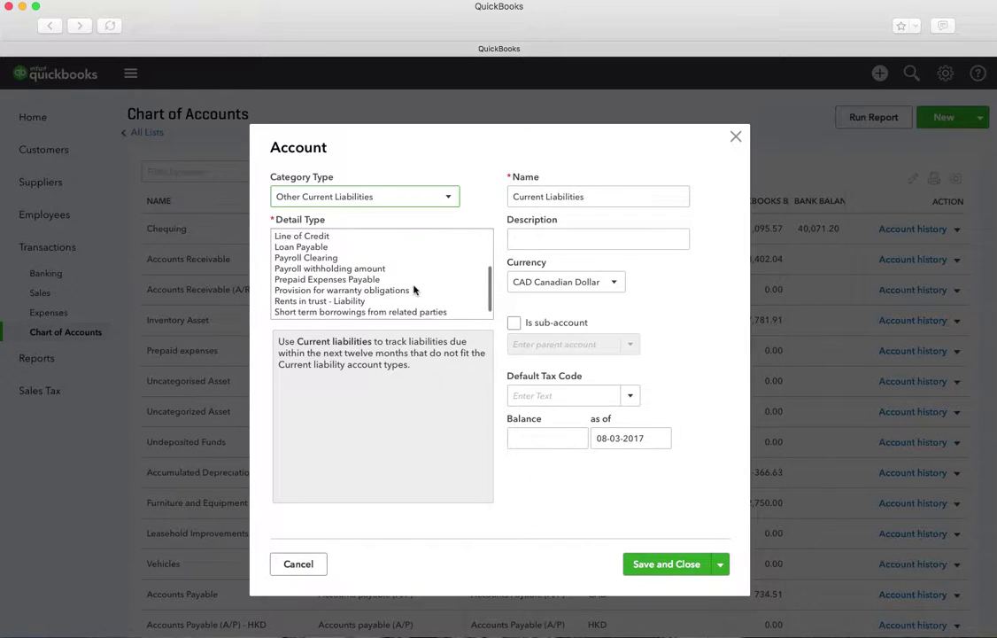
scroll(414, 290, up, 6)
scroll(414, 289, up, 1)
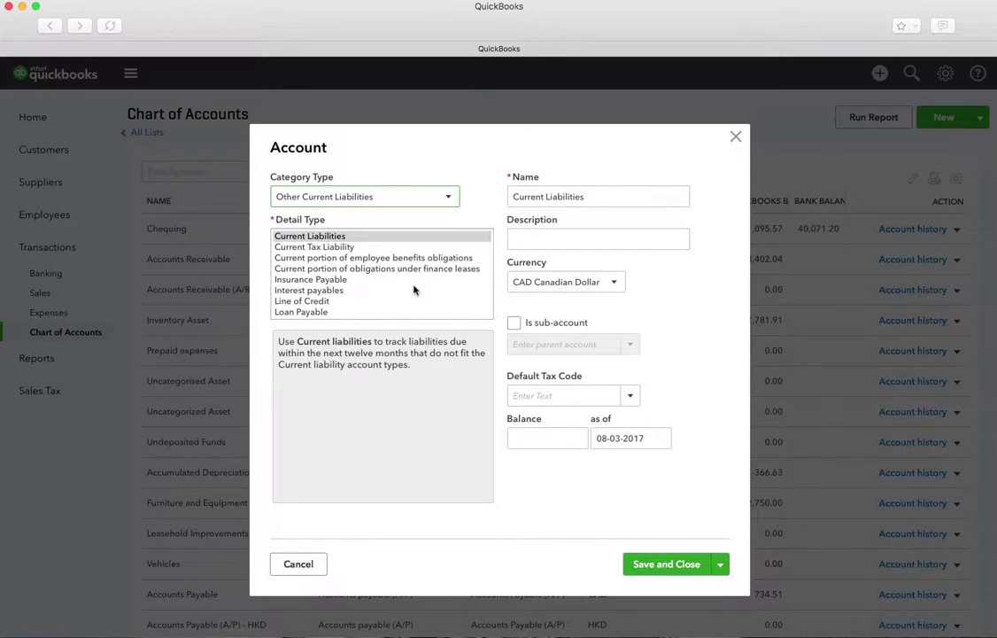
scroll(414, 290, down, 1)
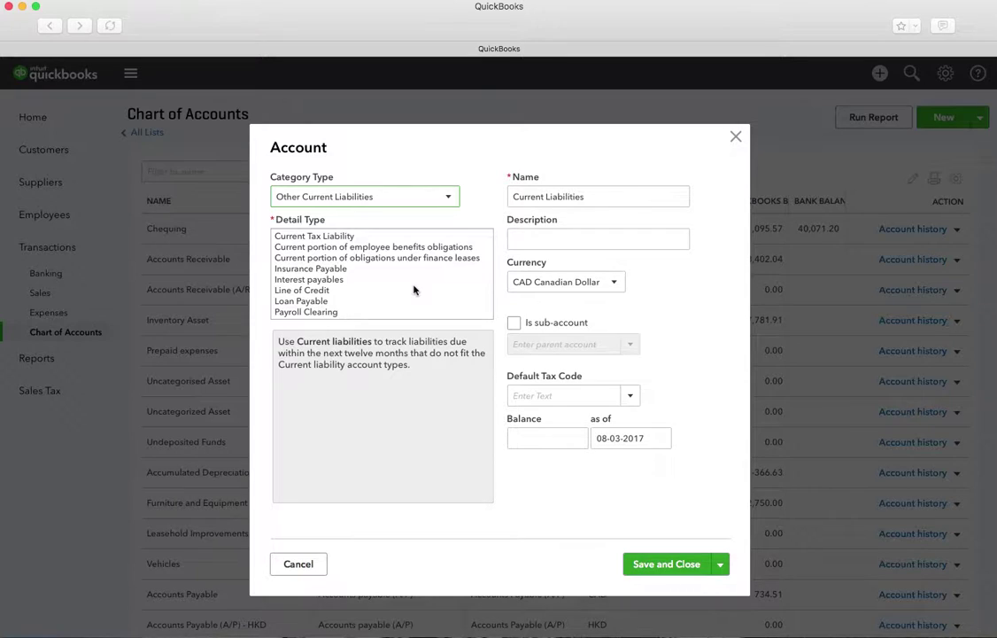
scroll(312, 244, up, 1)
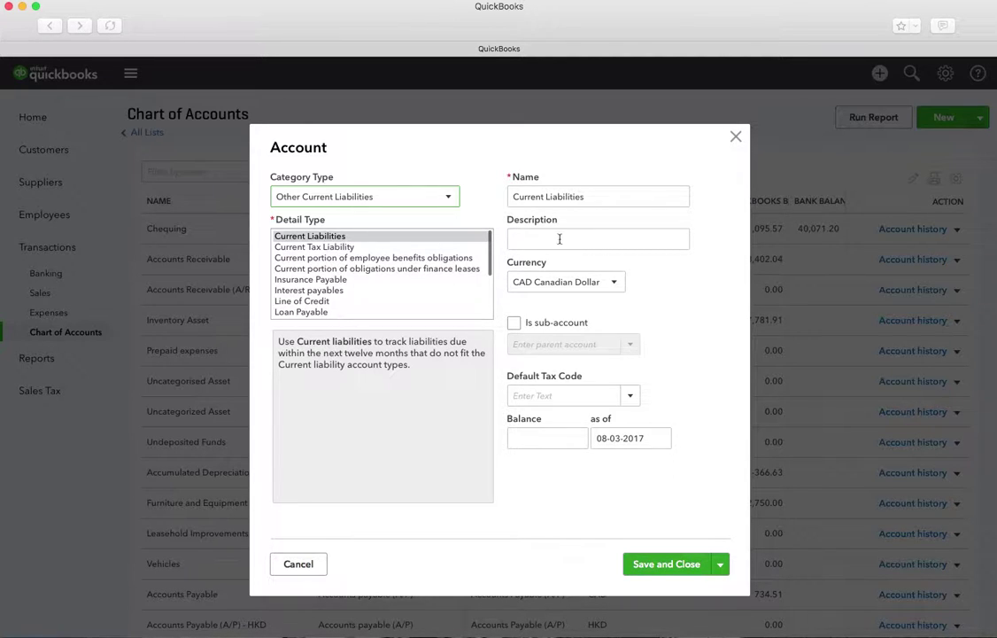
Replace the new account's default name with Customer Deposits
click(605, 200)
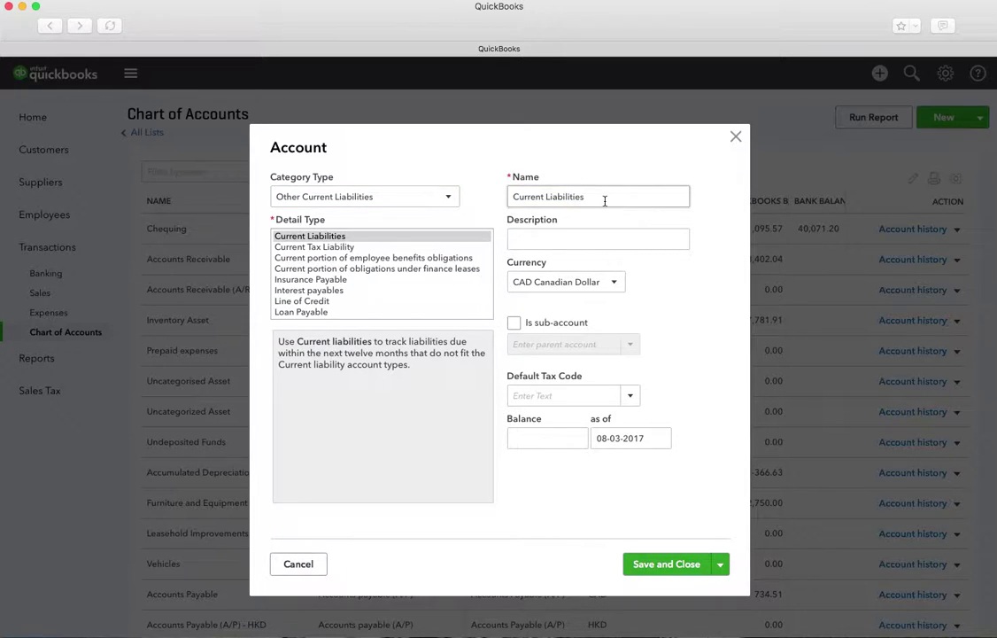
drag(605, 200, 510, 198)
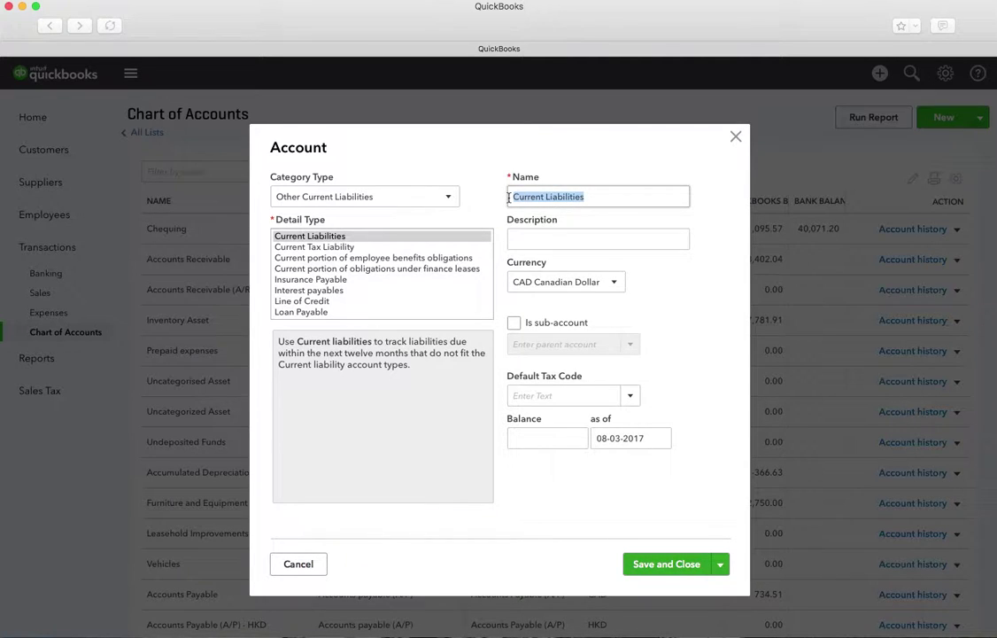
text(Cust)
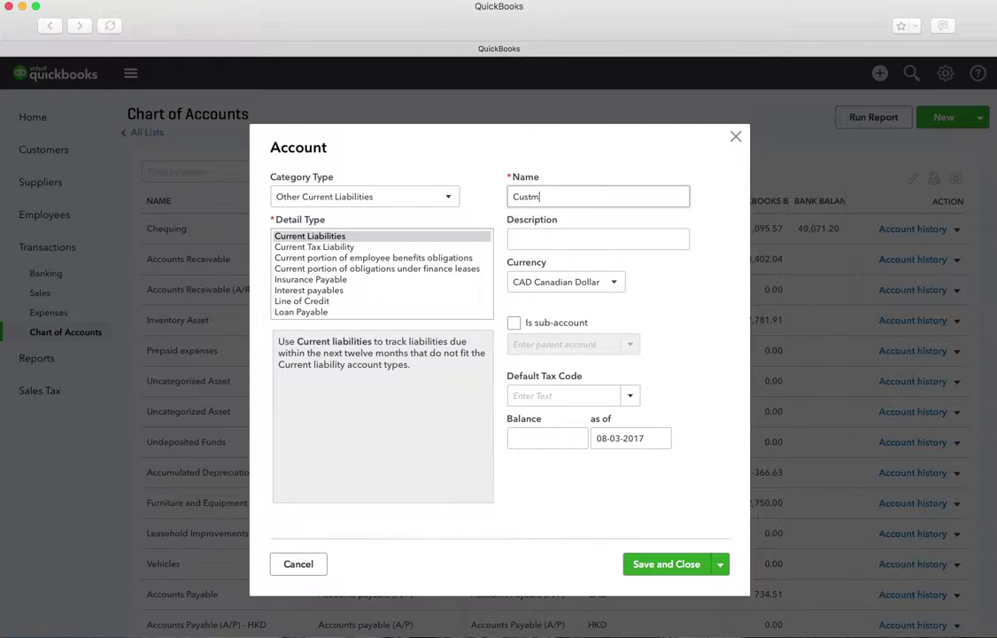
text(omer Deposits)
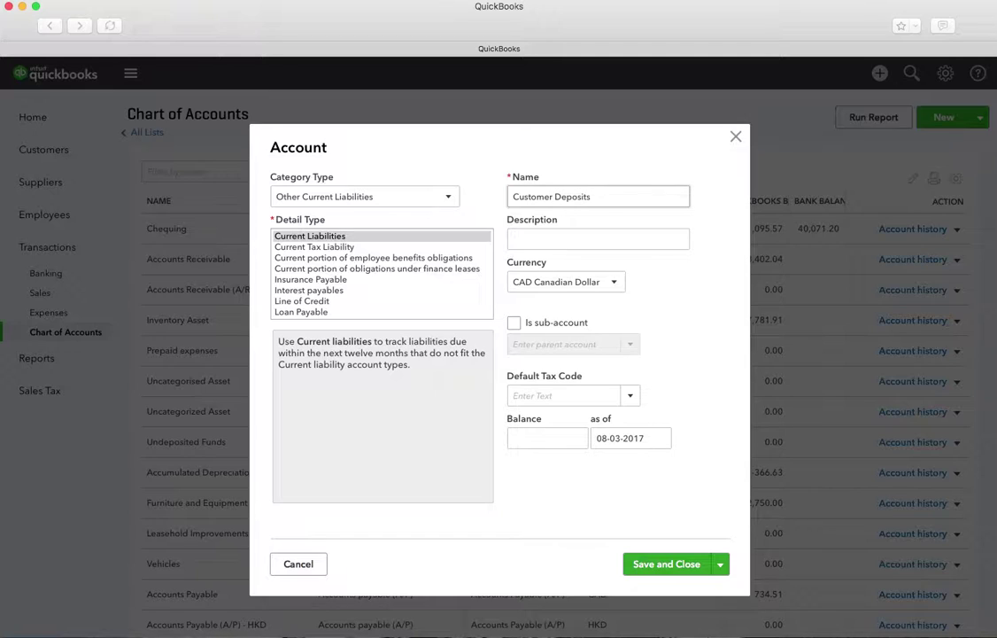
Set the account's default tax code to Exempt, then save the account and close the form
click(629, 399)
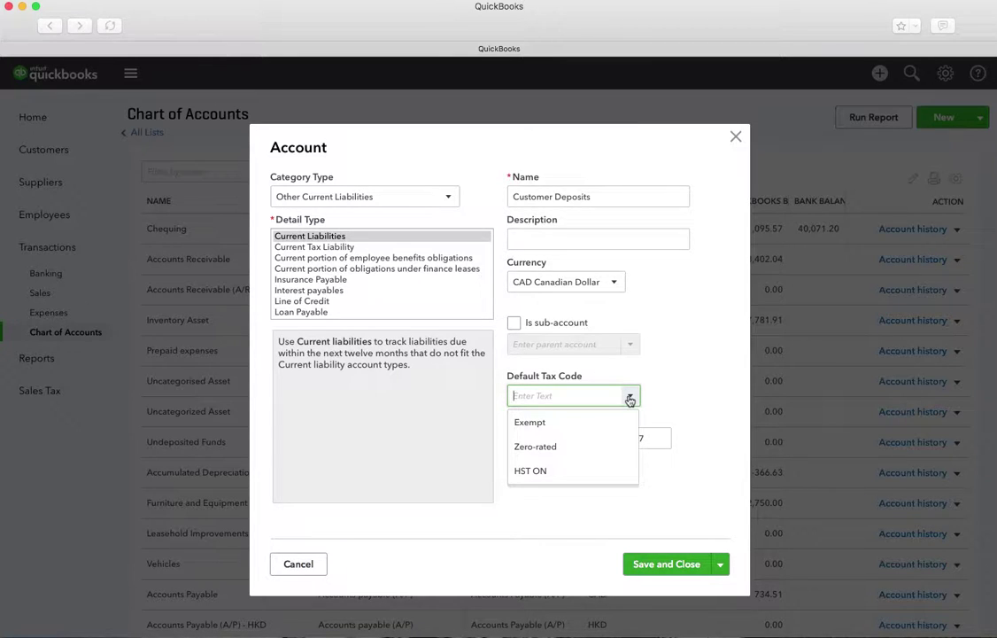
click(568, 422)
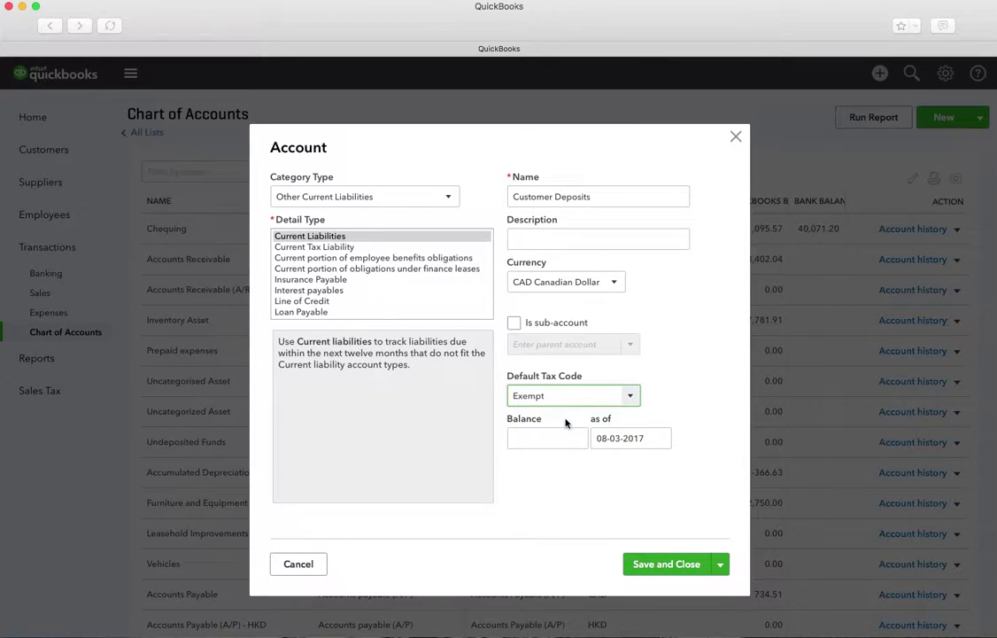
click(663, 571)
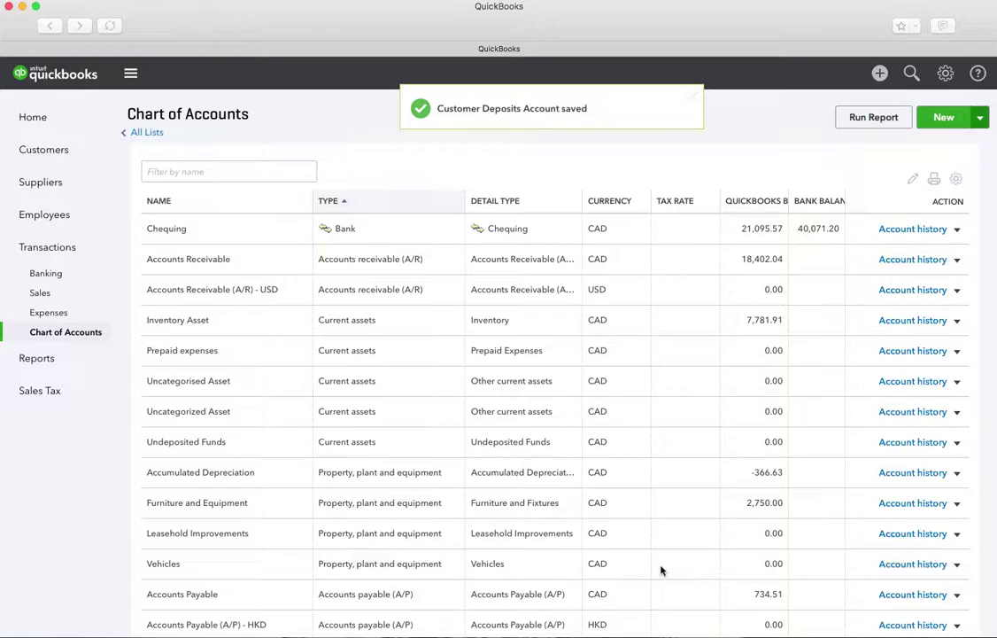
Sort the chart of accounts by name and check the Customer Deposits entry
click(160, 202)
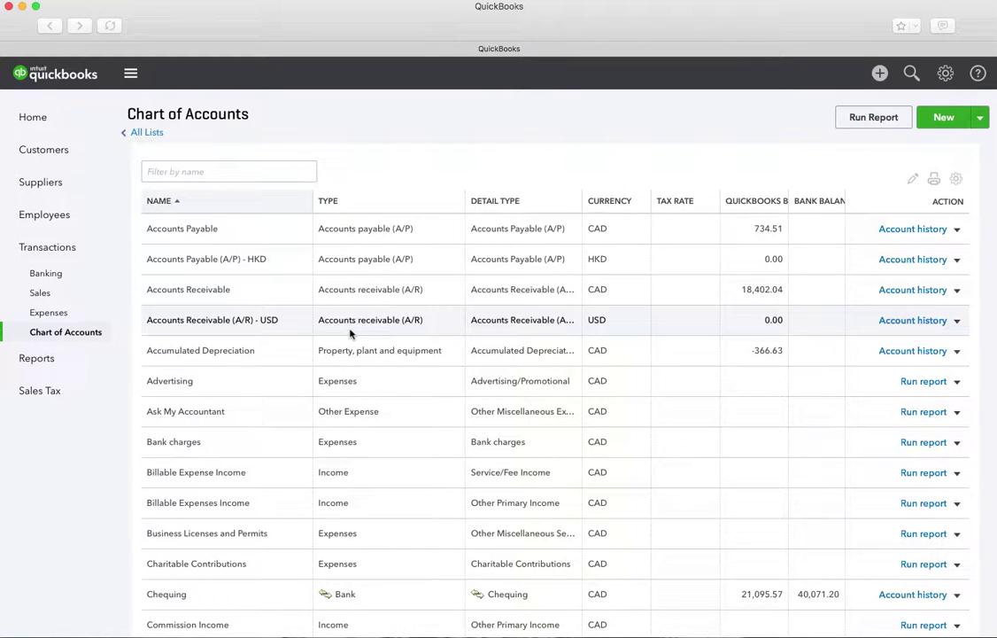
scroll(330, 363, down, 3)
scroll(330, 364, down, 5)
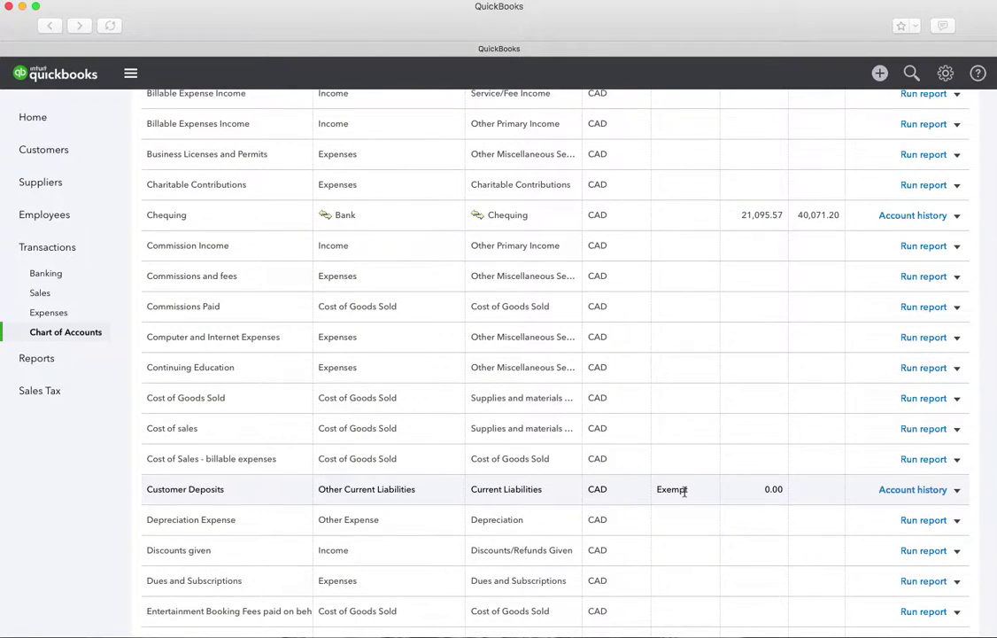
scroll(685, 492, up, 10)
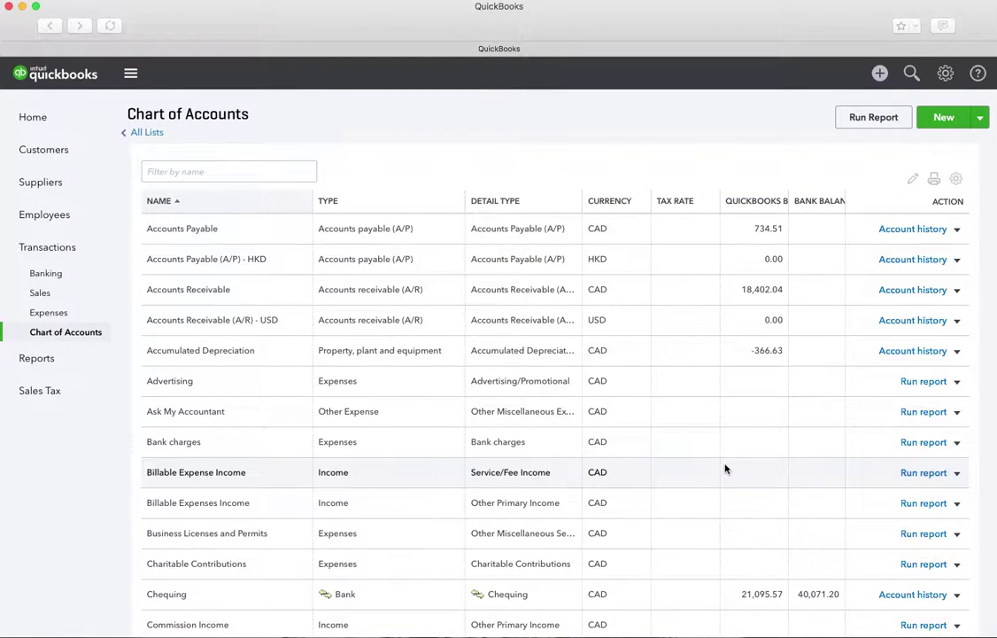
Create a new estimate for the customer at Ko International Ltd from their customer record
click(46, 151)
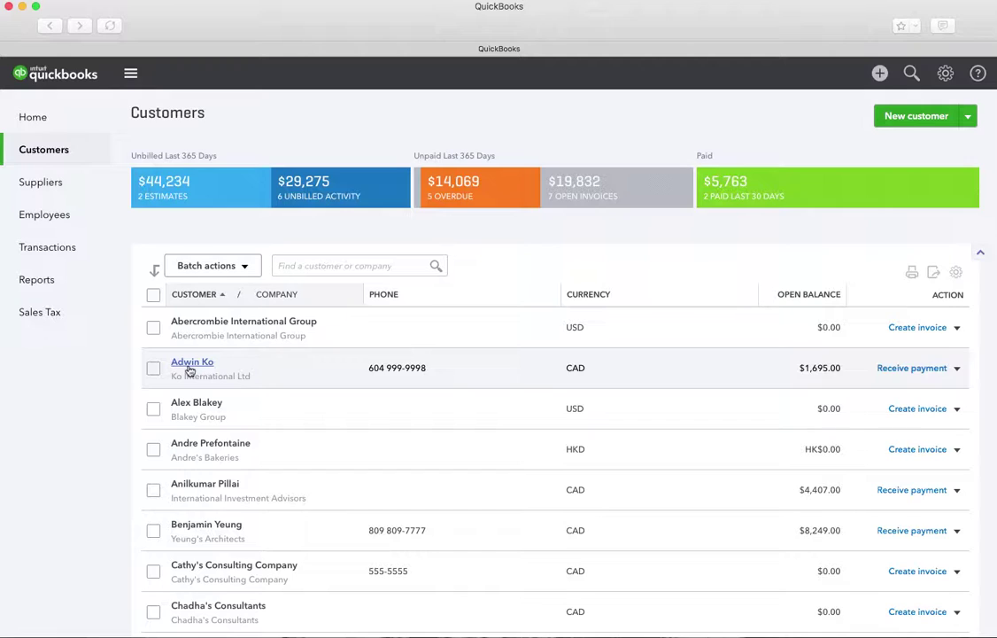
click(190, 365)
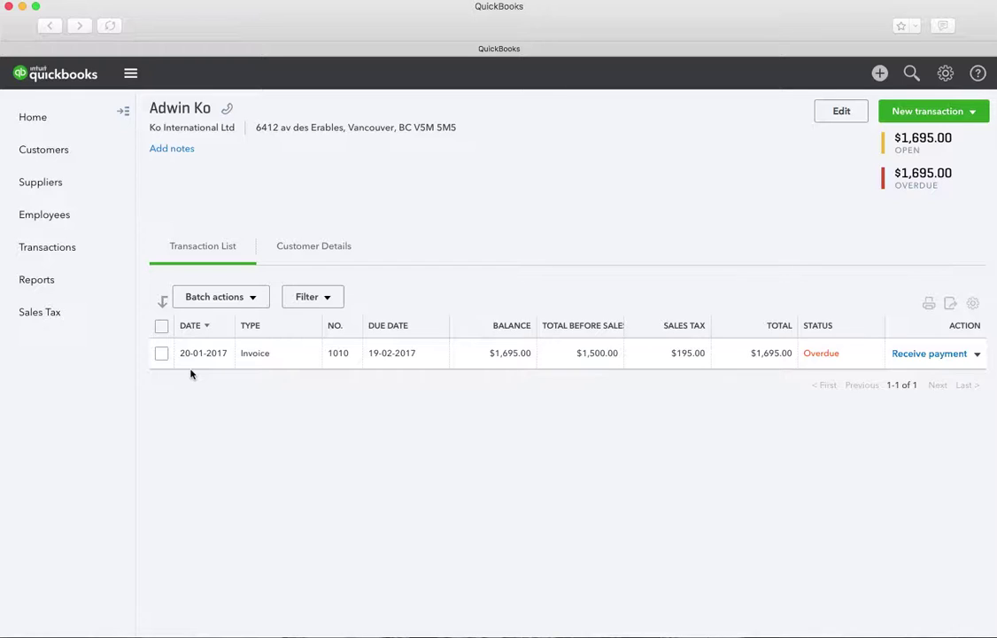
click(974, 112)
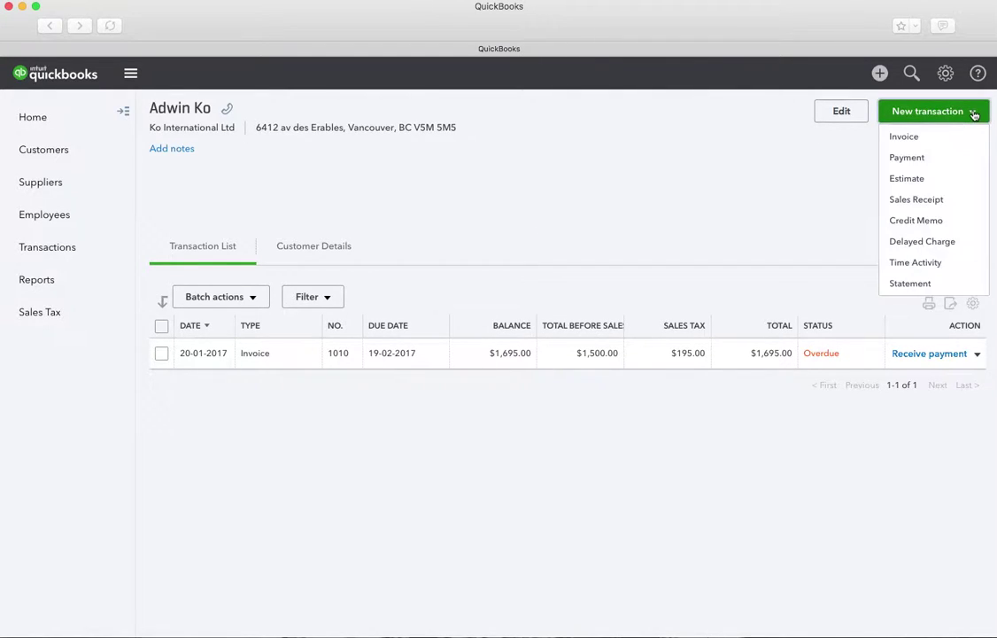
click(924, 180)
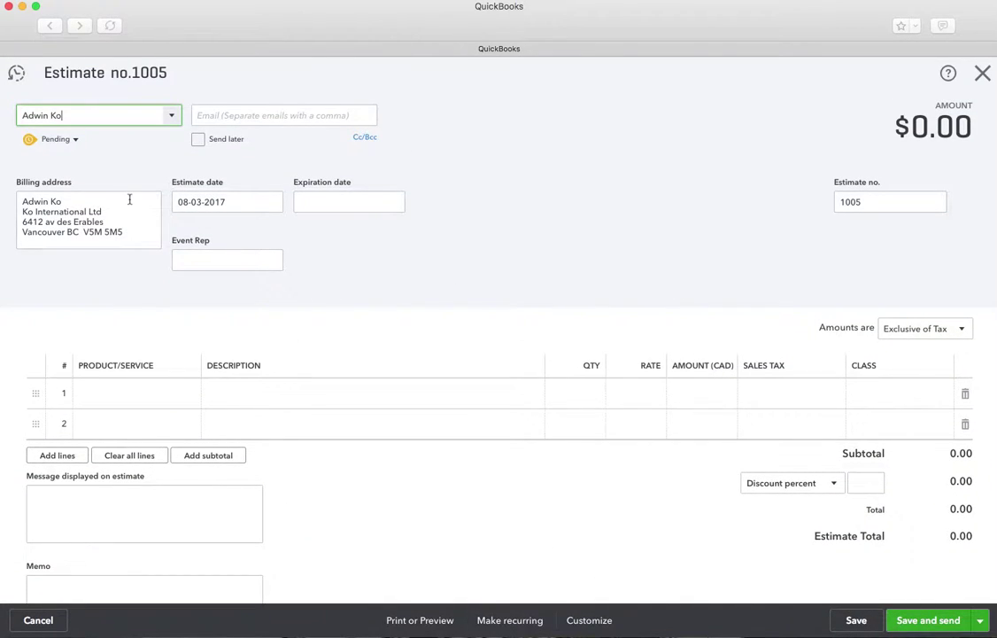
Examine the status options available for the estimate and close the status selector
click(77, 144)
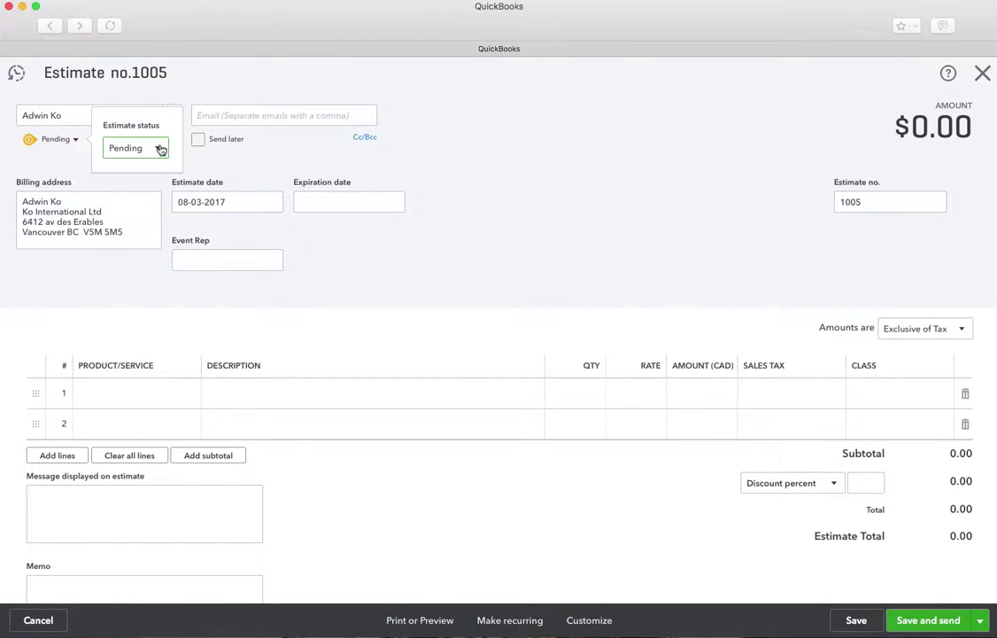
click(142, 151)
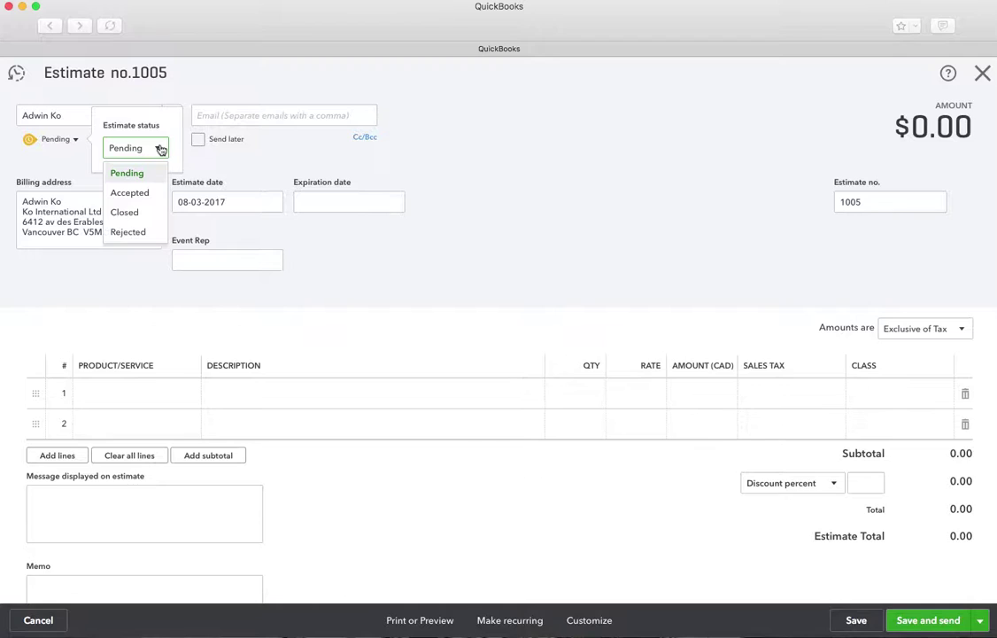
click(226, 164)
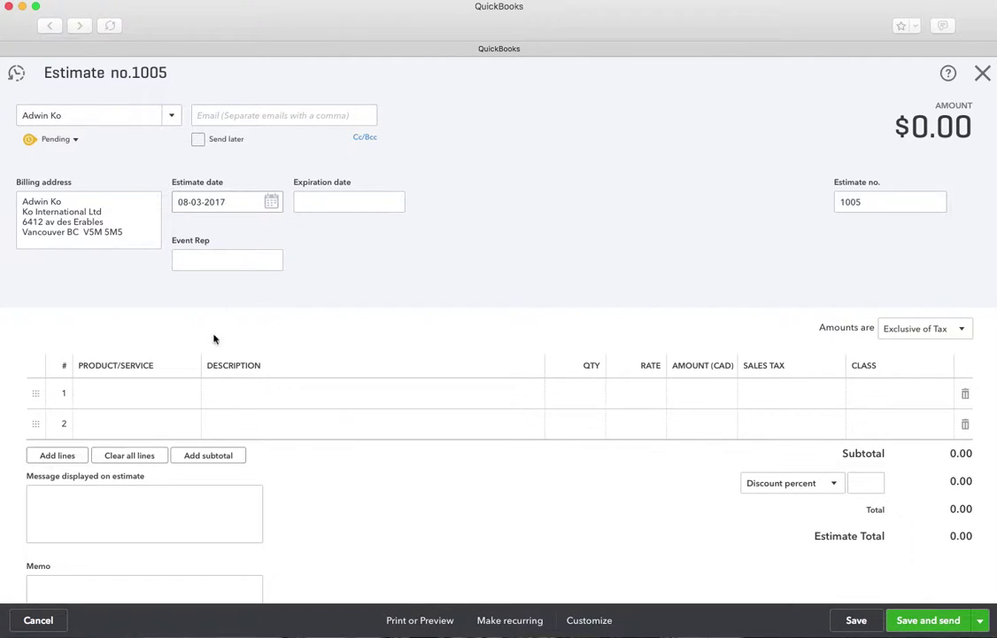
Add the Name Badges product (NB-476) to the first line of the estimate
click(180, 401)
click(187, 398)
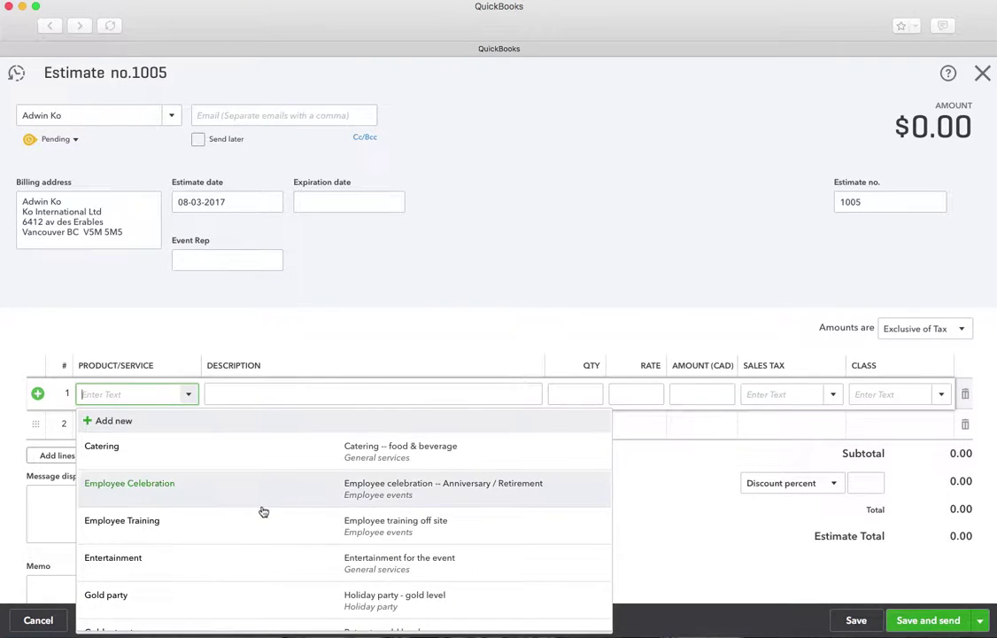
scroll(261, 511, down, 2)
scroll(263, 511, down, 5)
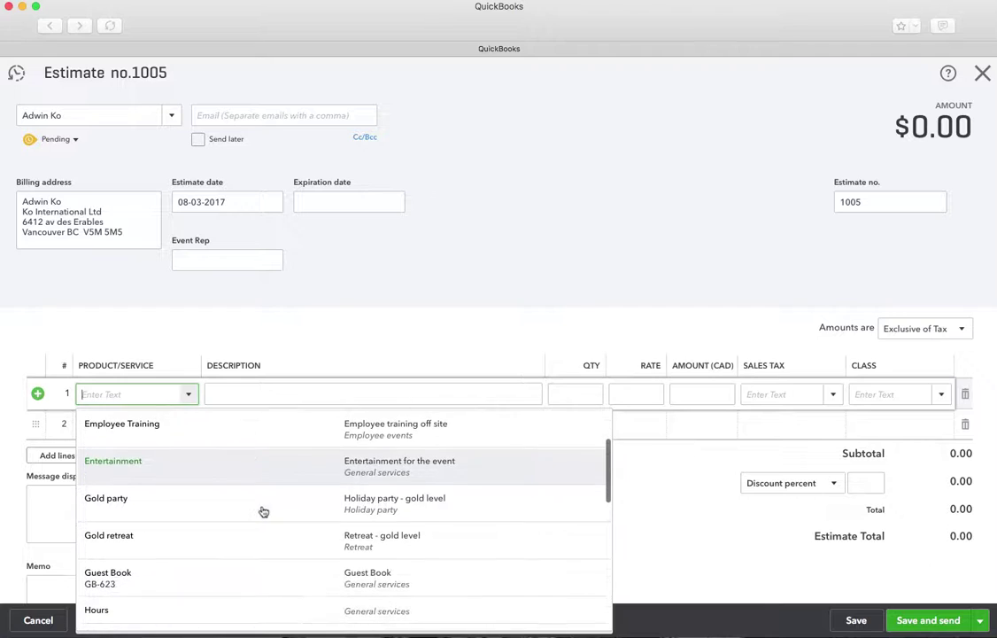
scroll(263, 512, down, 3)
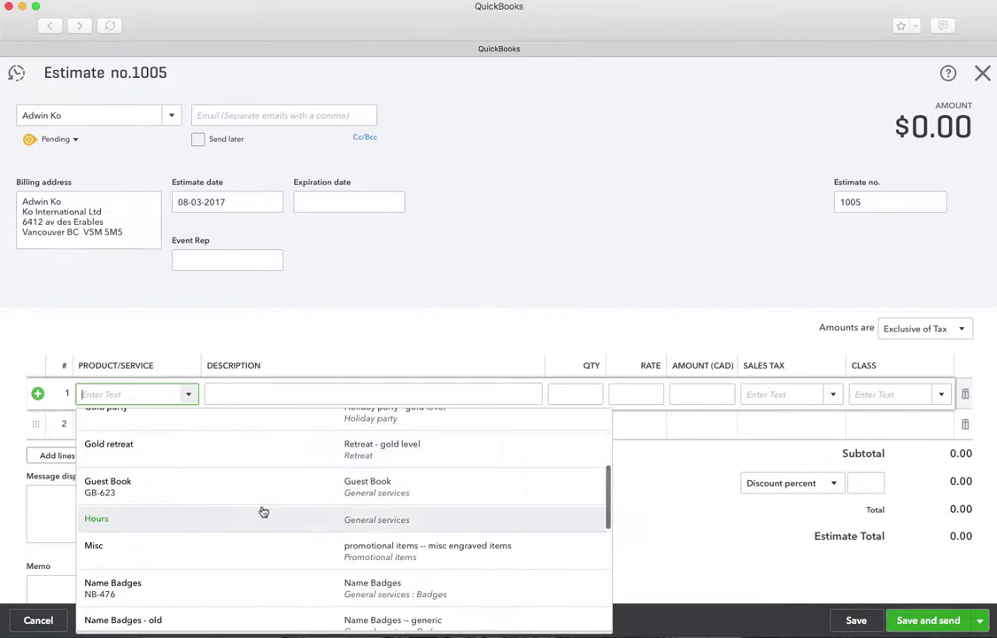
click(296, 567)
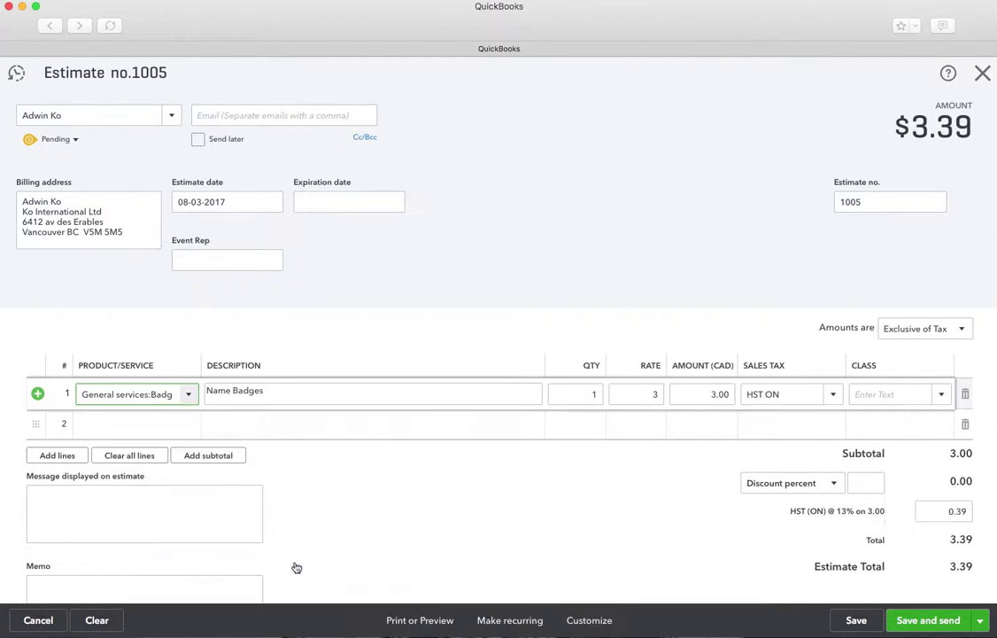
Set the Name Badges quantity on the estimate's first line to 500
click(597, 394)
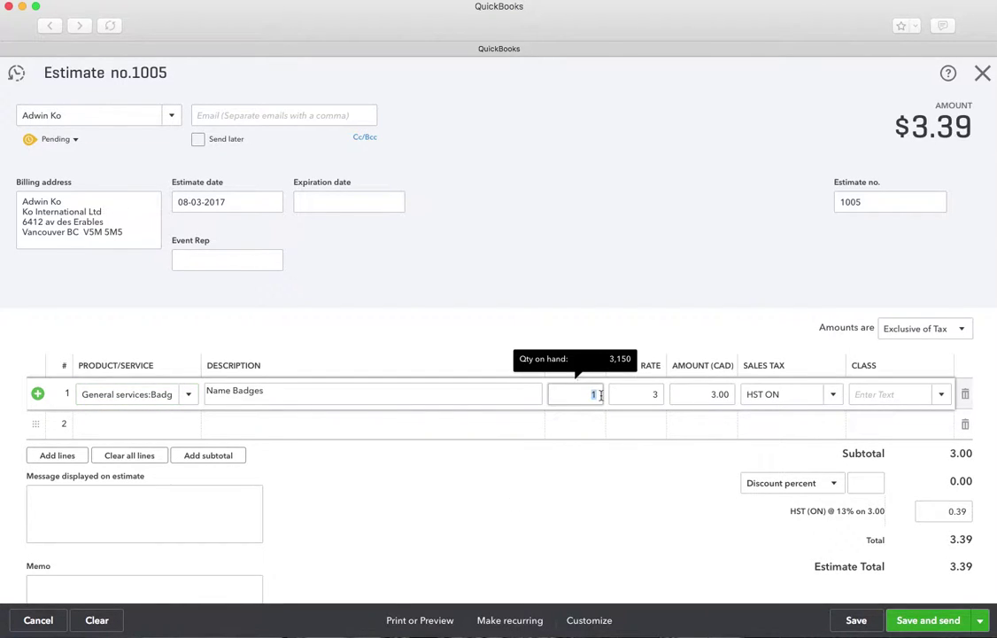
text(500)
key(Tab)
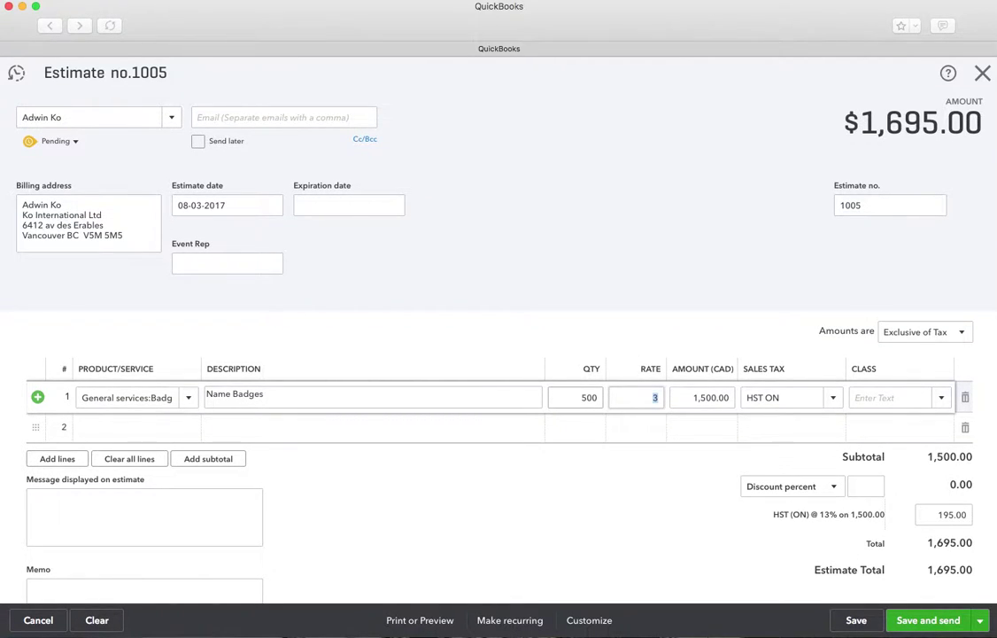
Set the Name Badges quantity to 1000, then save the estimate and close it
click(592, 397)
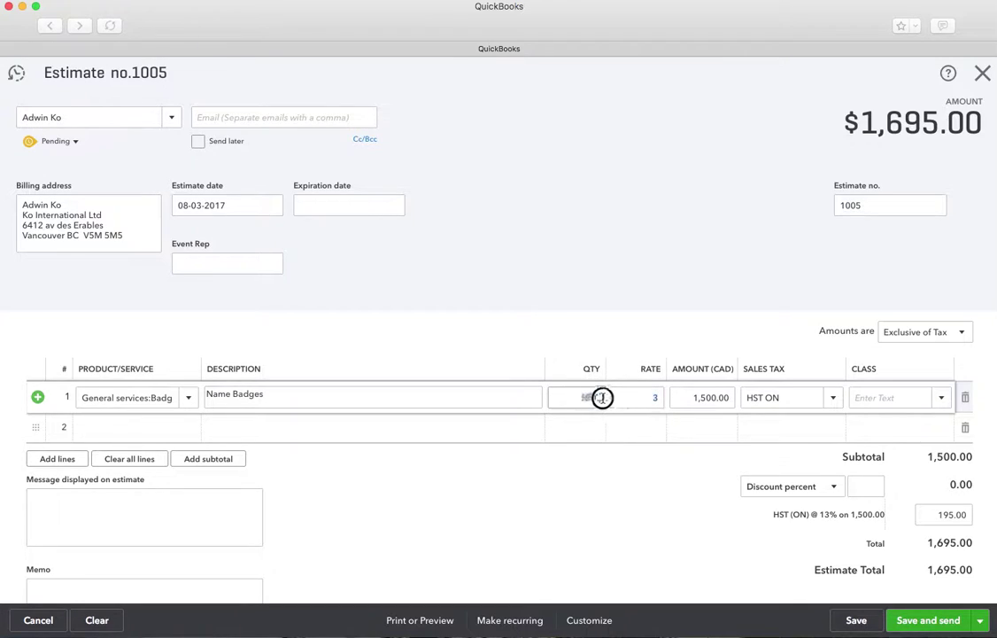
text(1000)
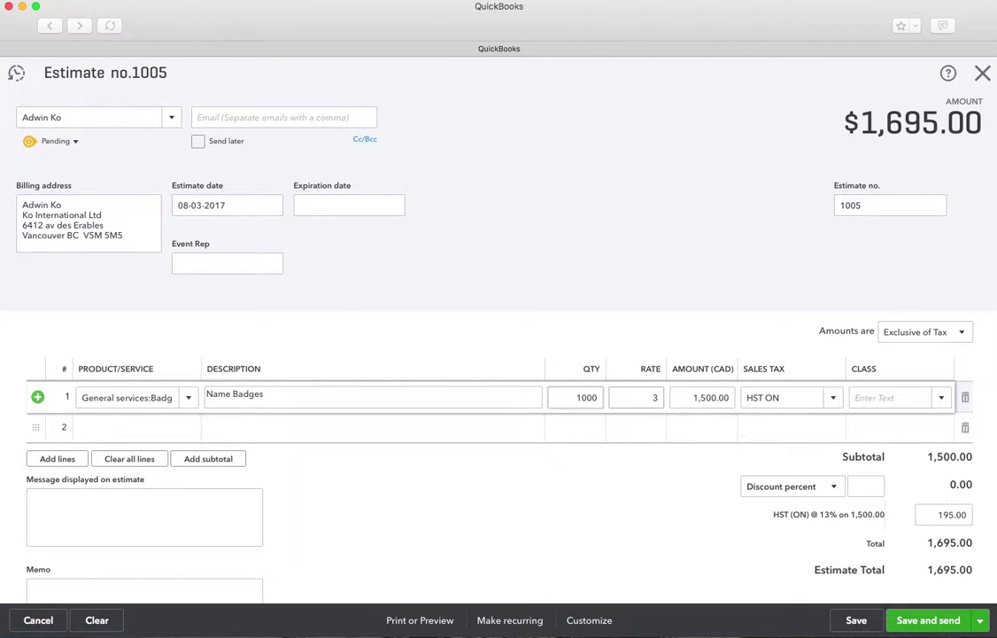
key(Tab)
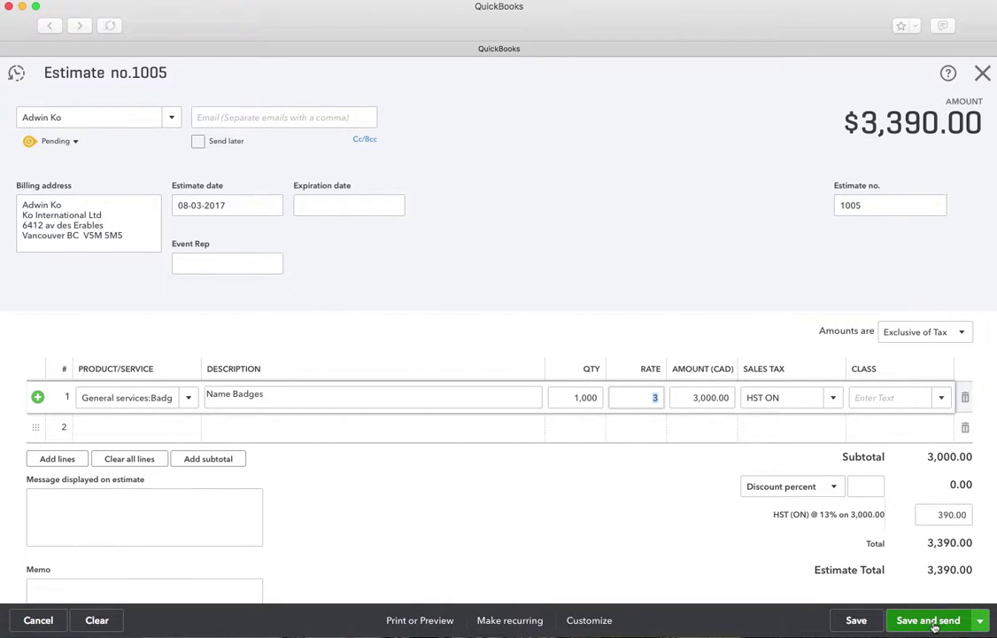
click(863, 623)
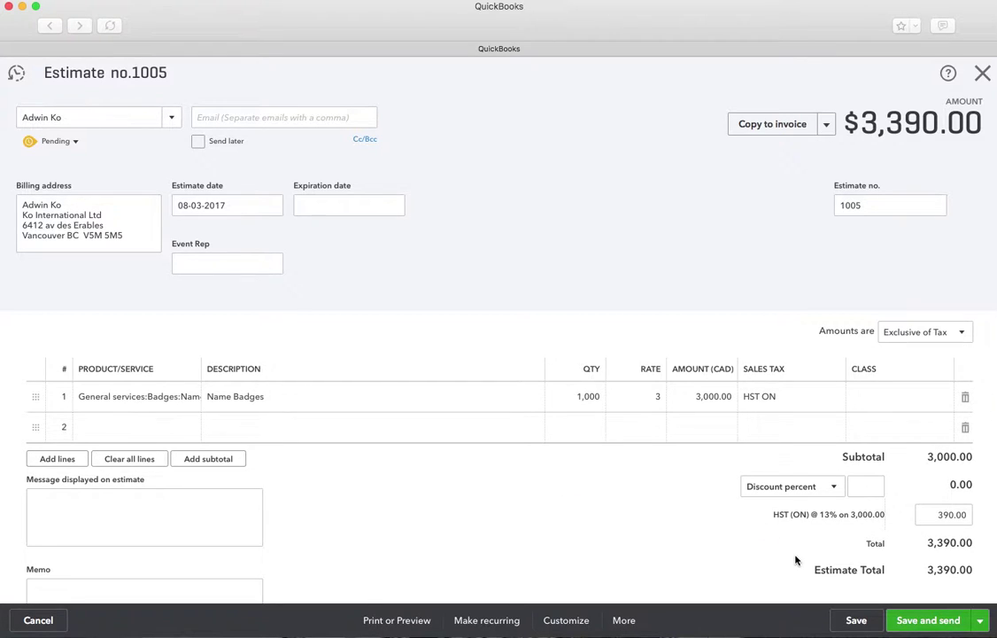
click(983, 75)
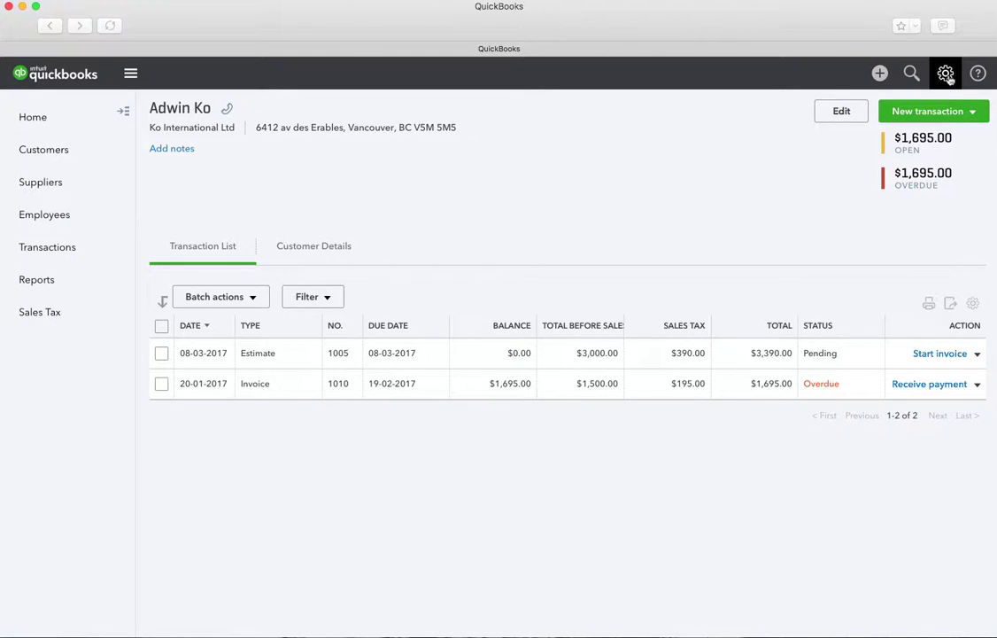
Start a new service item in the Products and Services list and name it Customer Deposits
click(946, 75)
click(593, 192)
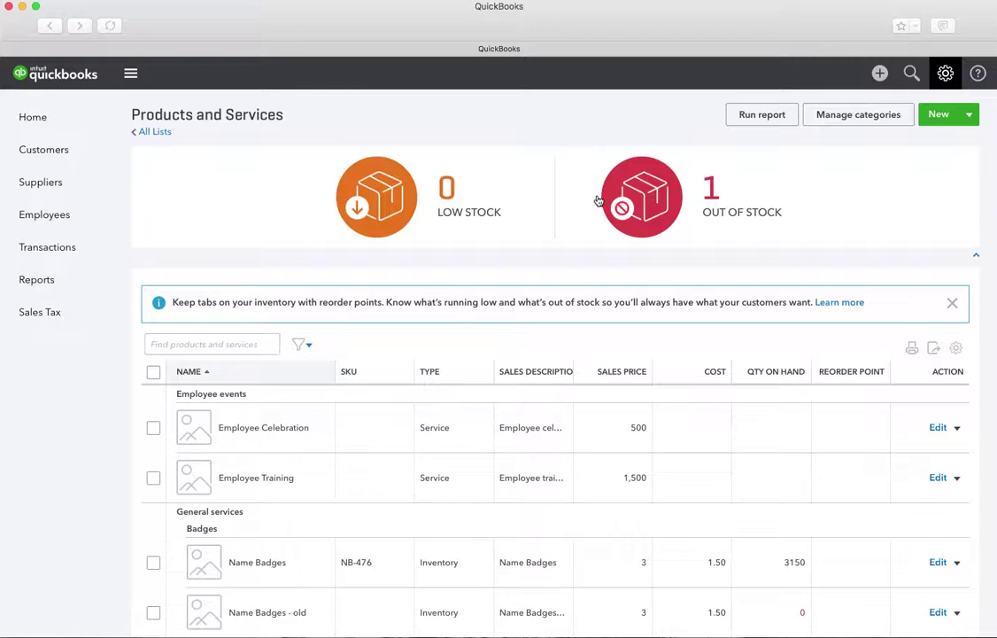
click(941, 123)
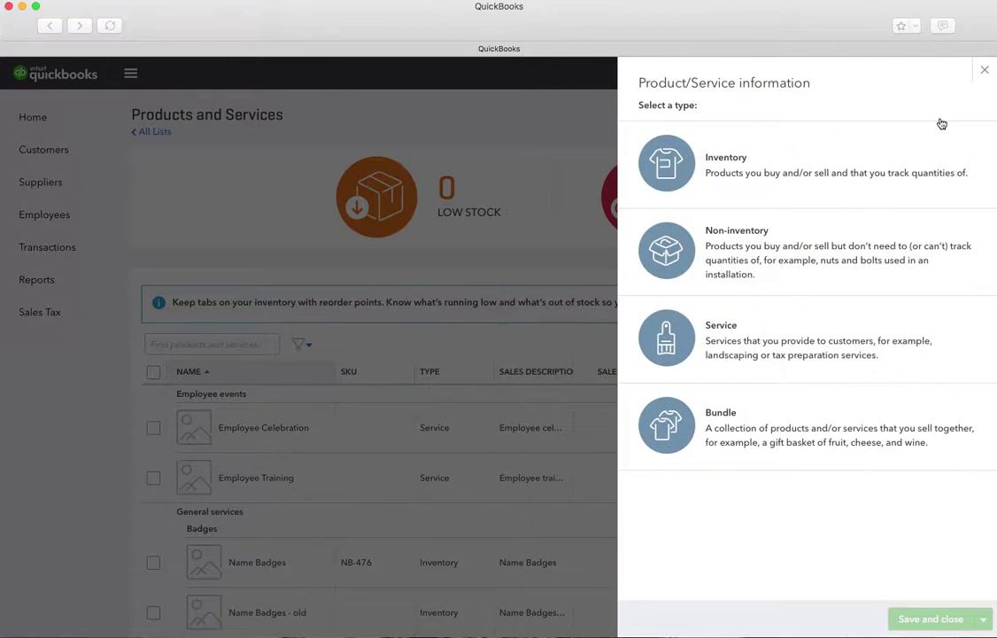
click(676, 348)
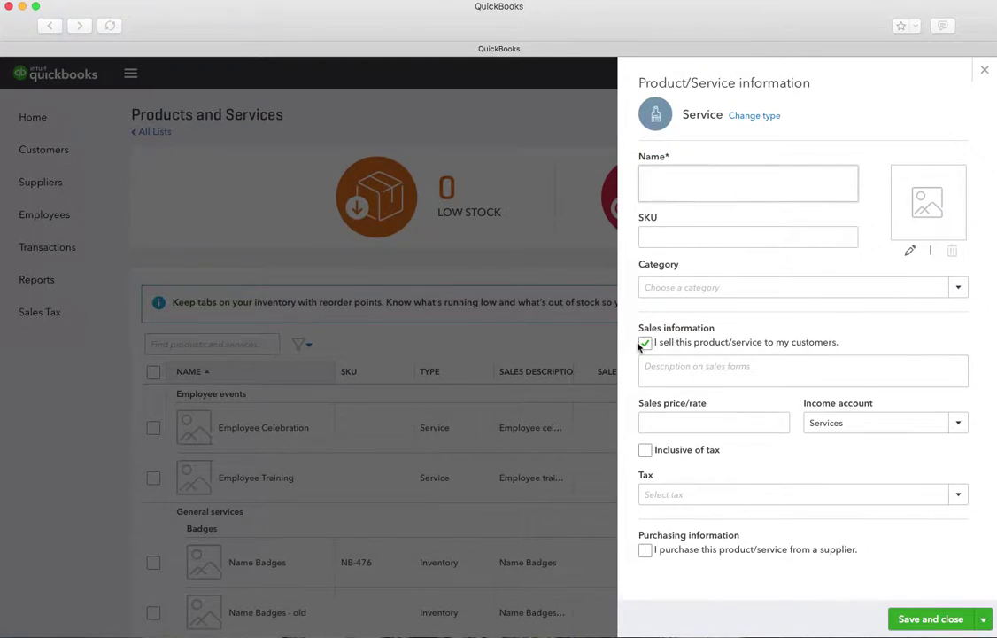
click(660, 177)
text(Customer Deposits)
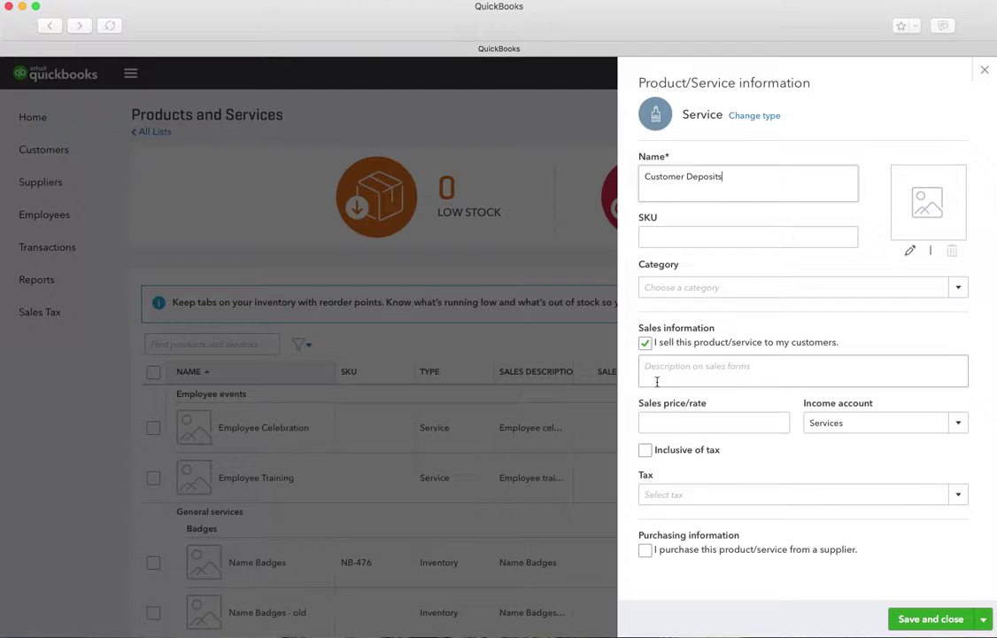
Set the sales tax of the Customer Deposits service item to Exempt
click(660, 424)
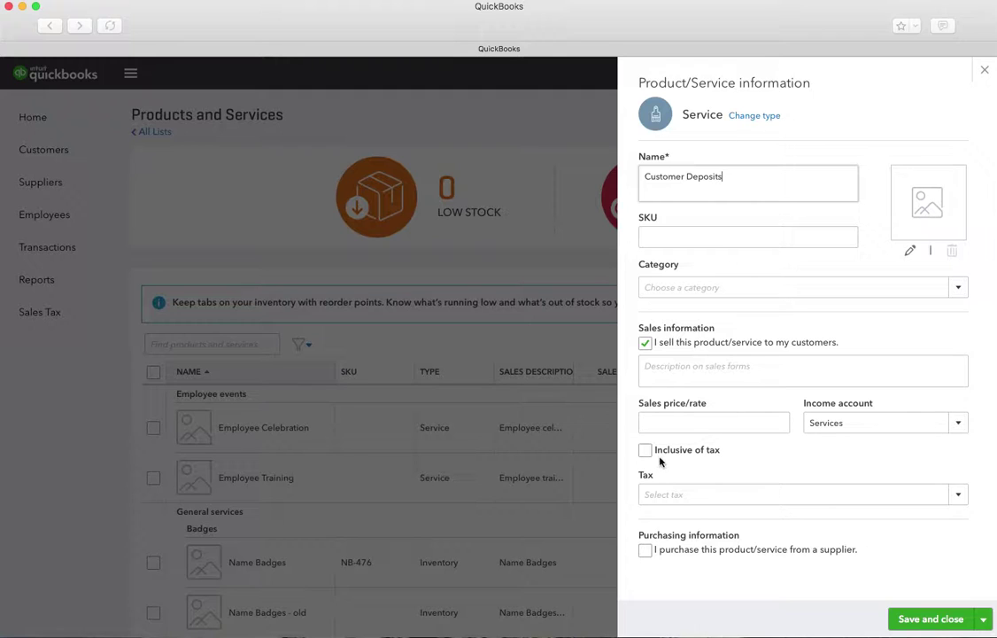
click(957, 501)
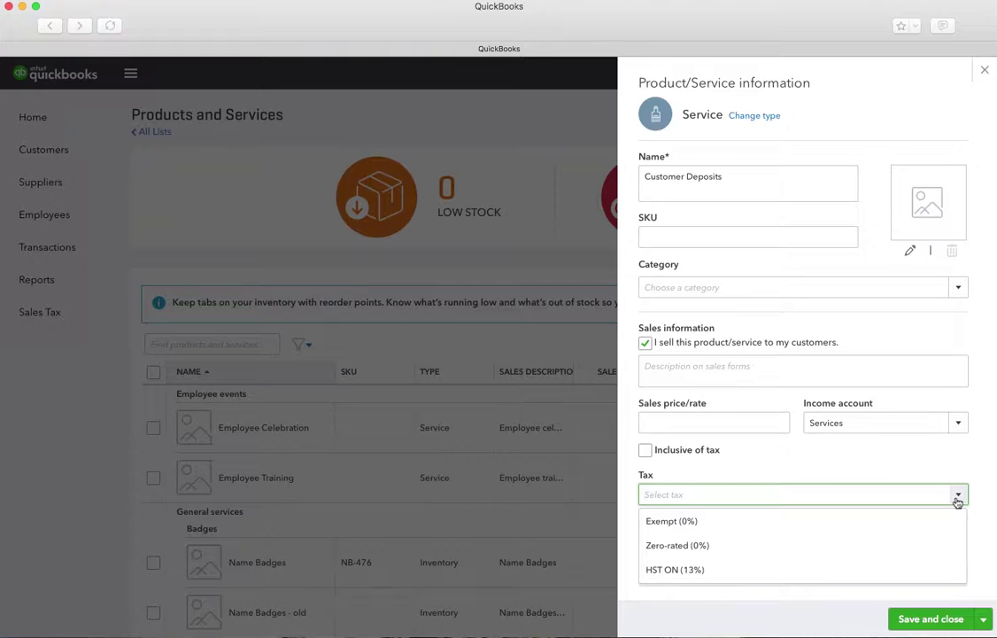
click(904, 527)
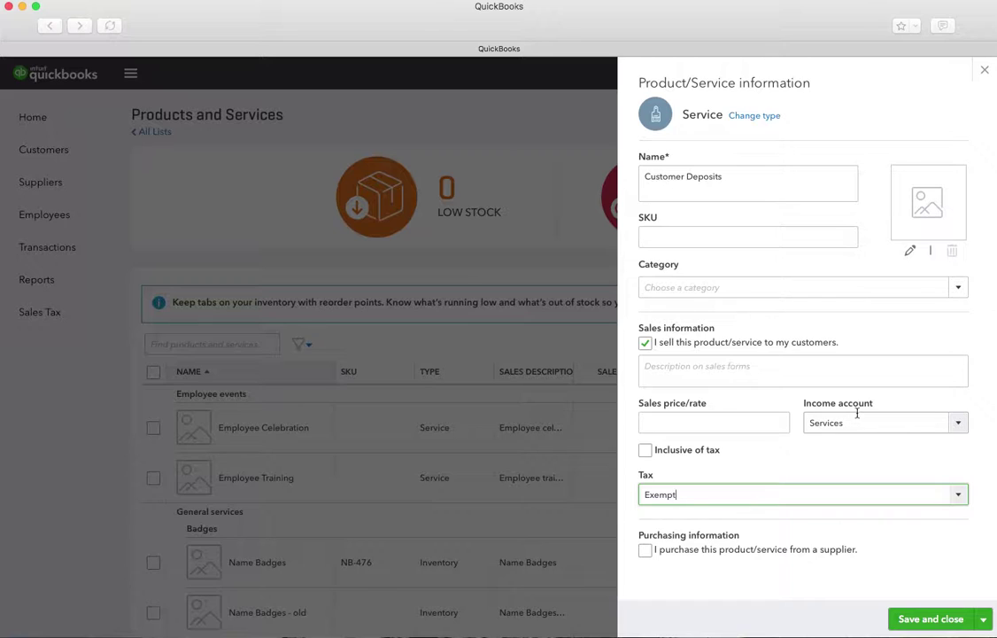
Set the item's income account to the Customer Deposits - CAD liability account, then save the item and close the form
click(955, 426)
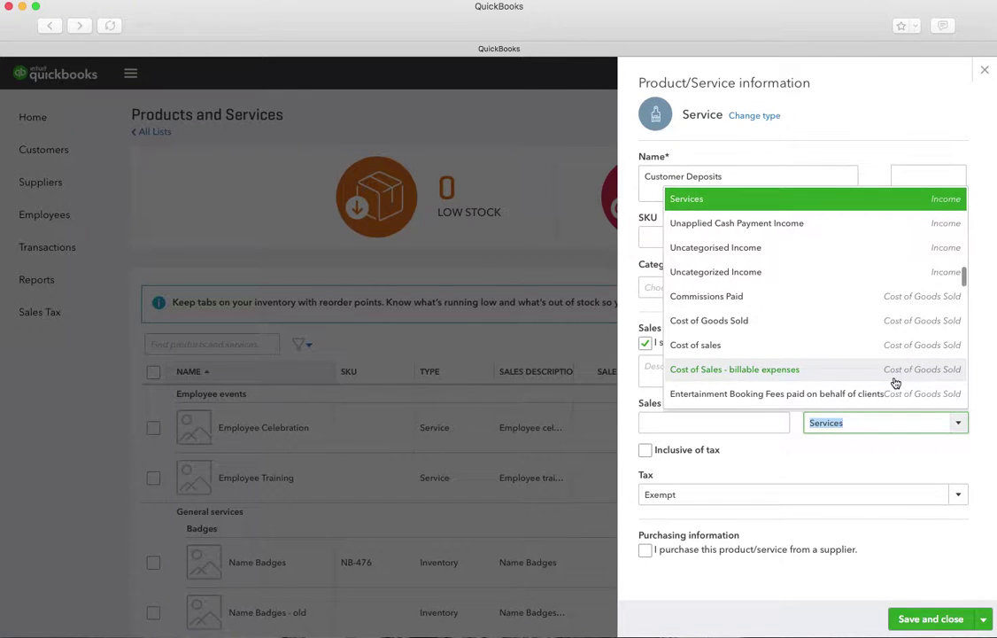
scroll(895, 383, down, 3)
scroll(895, 382, down, 8)
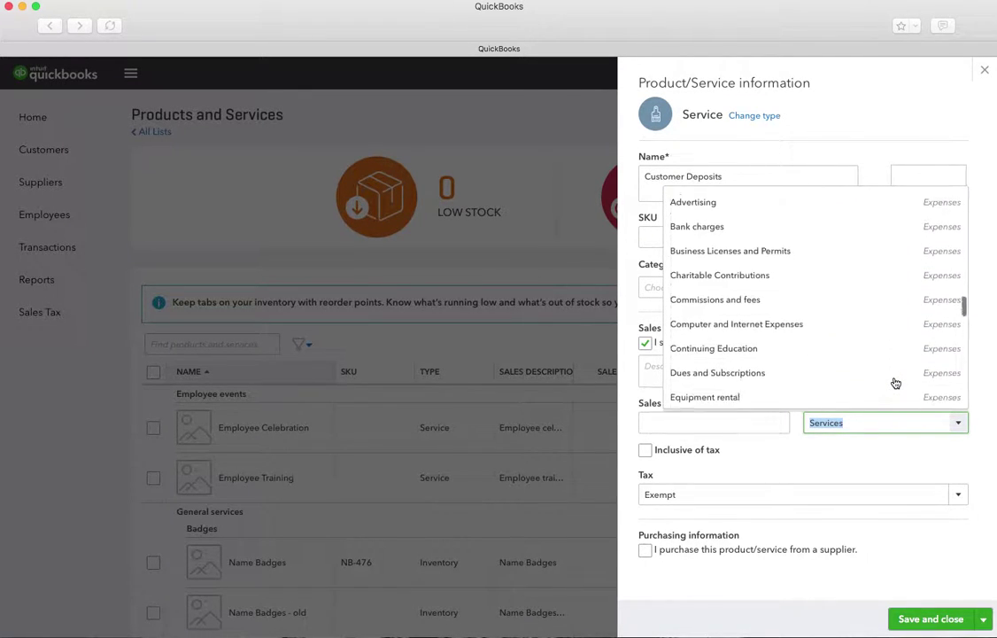
scroll(895, 382, down, 8)
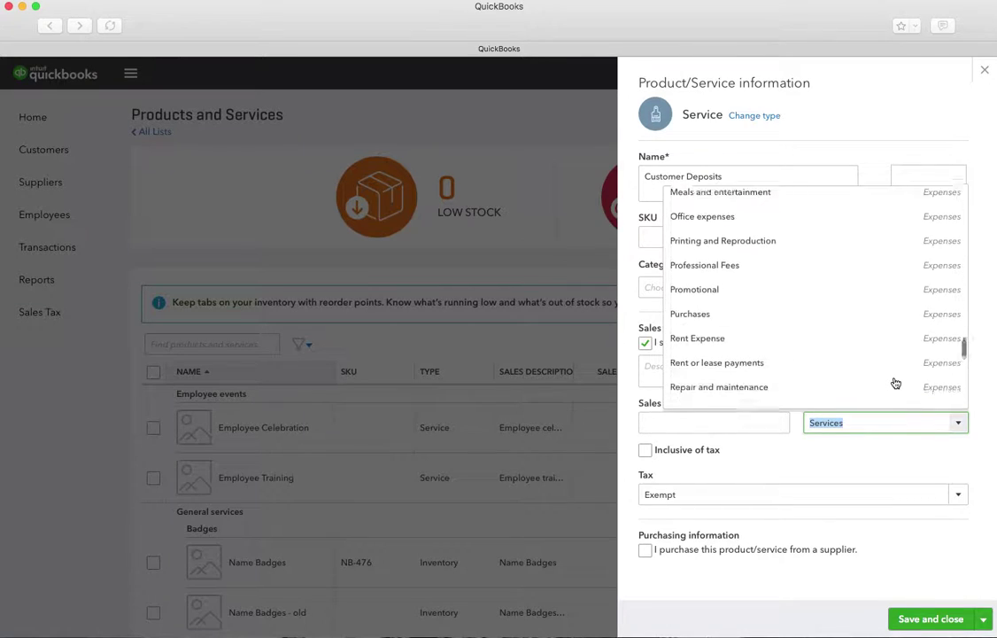
scroll(895, 383, down, 3)
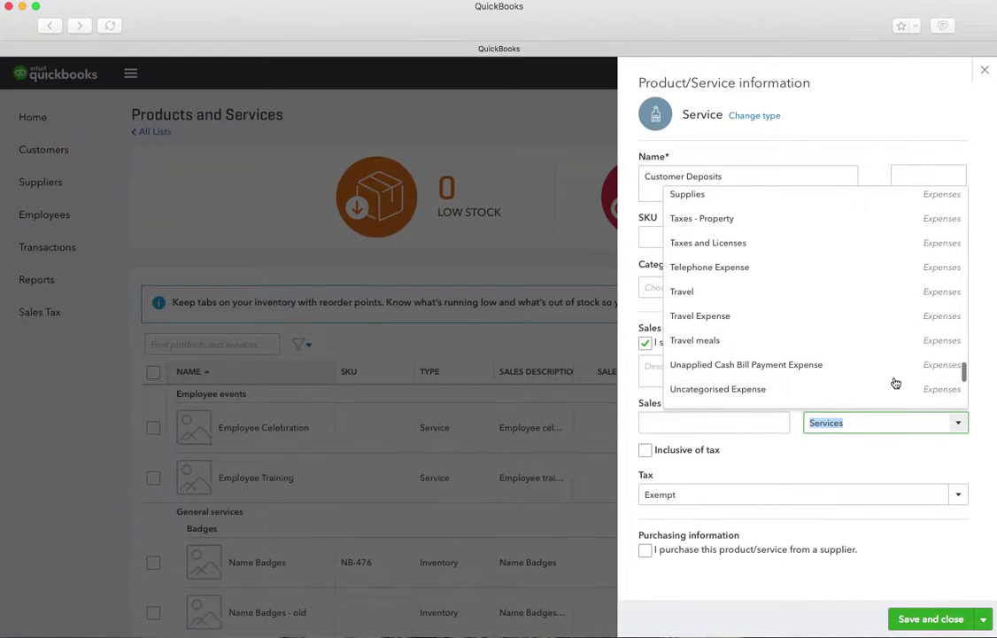
scroll(896, 383, down, 5)
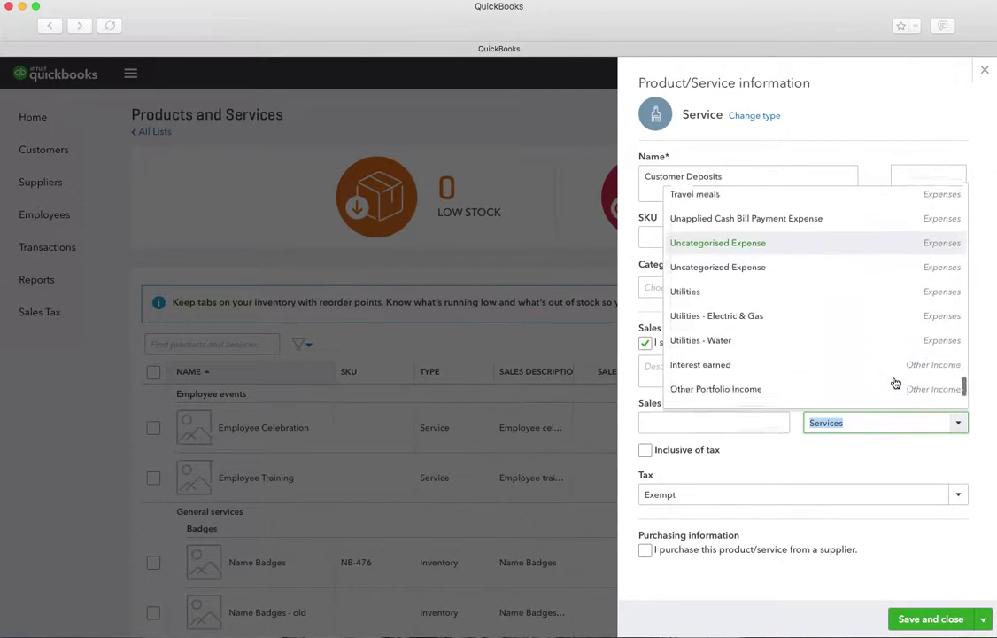
scroll(895, 382, down, 1)
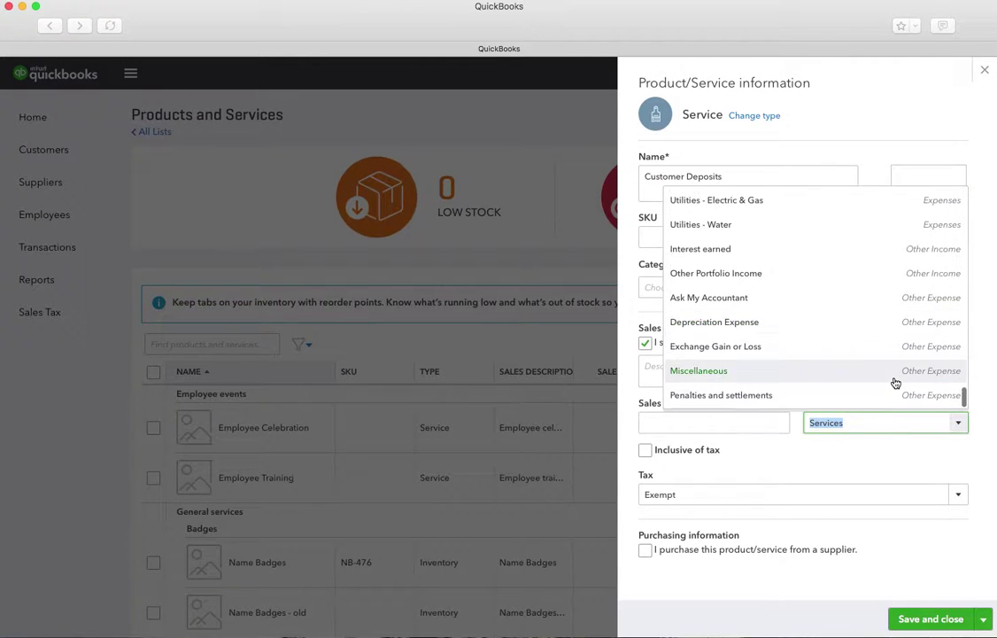
scroll(896, 382, up, 4)
scroll(895, 382, up, 10)
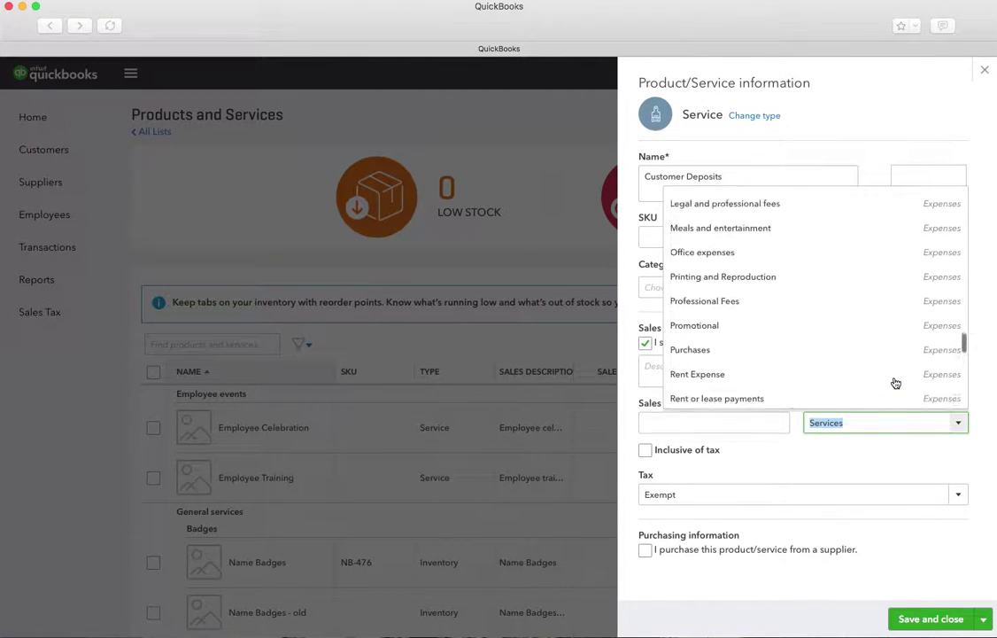
scroll(895, 383, up, 10)
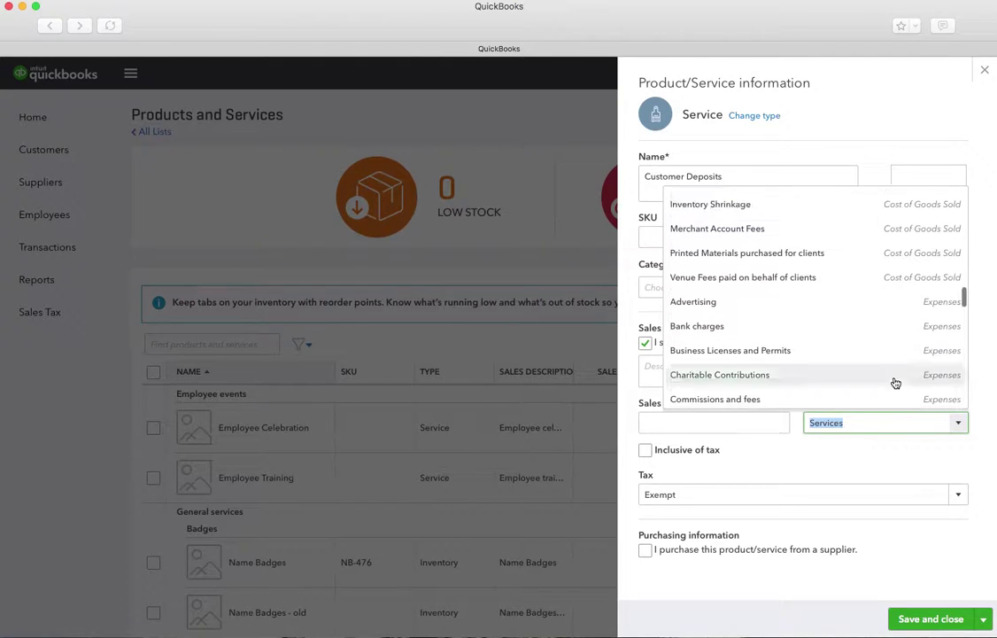
scroll(895, 382, up, 10)
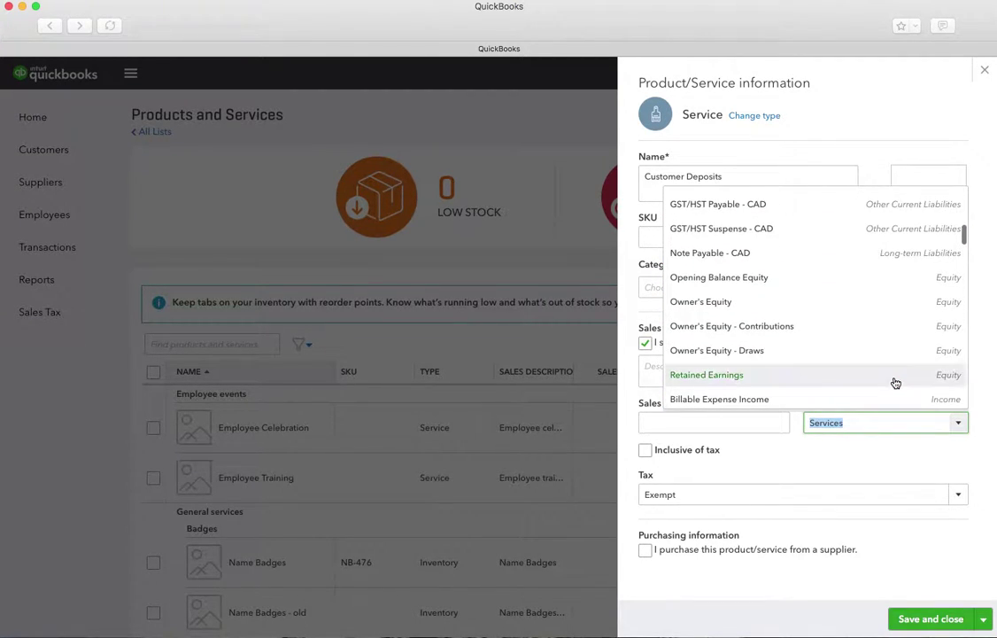
scroll(895, 382, up, 3)
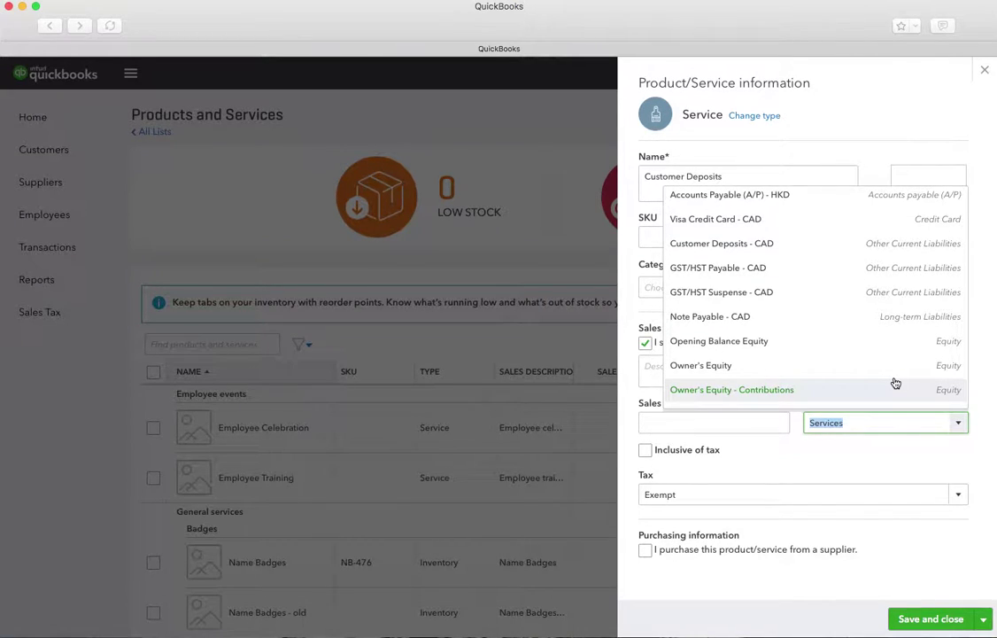
scroll(895, 382, up, 1)
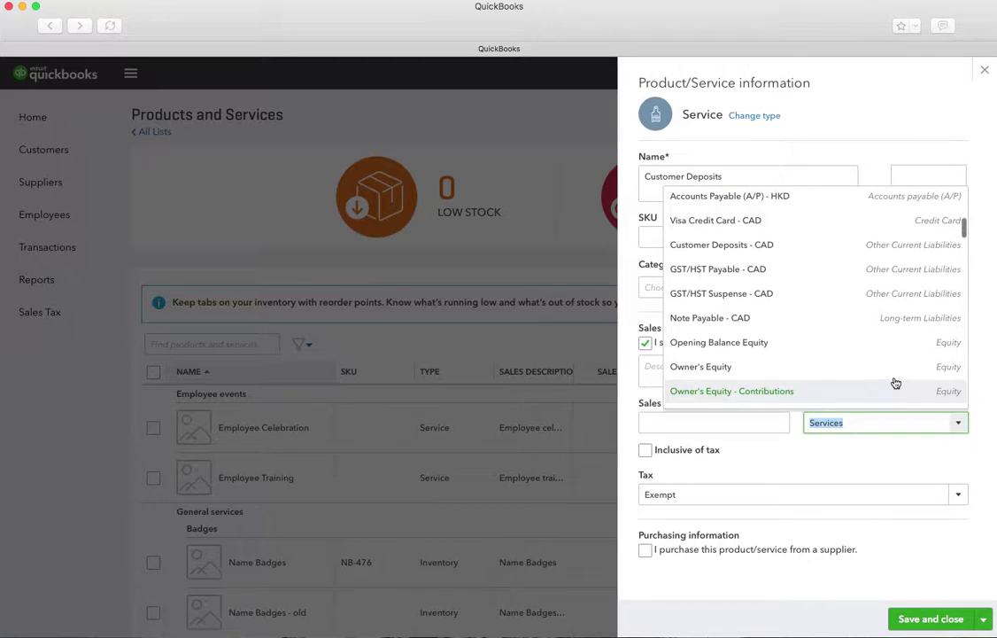
click(904, 252)
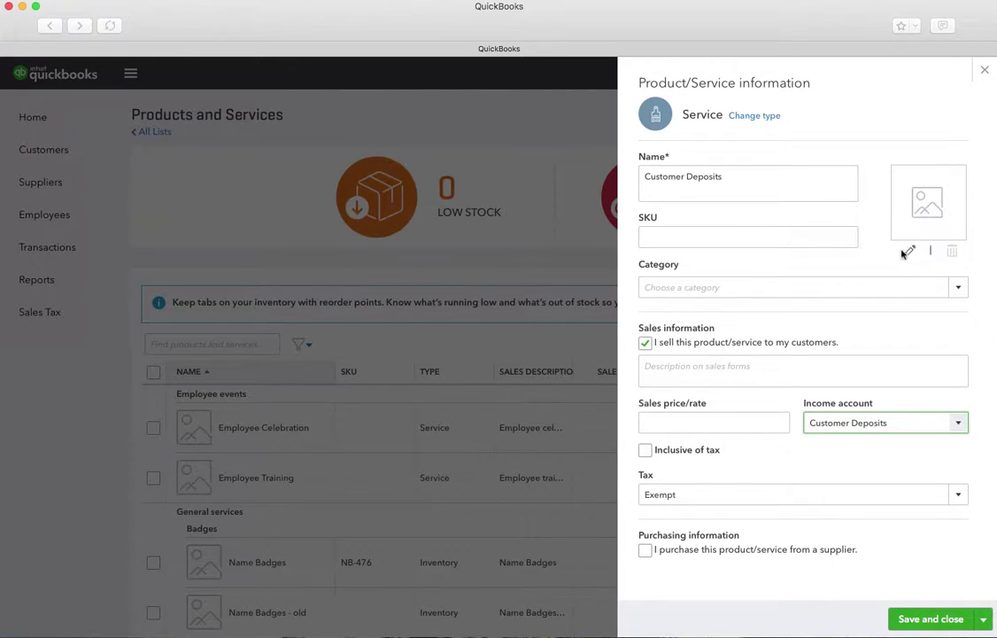
click(941, 623)
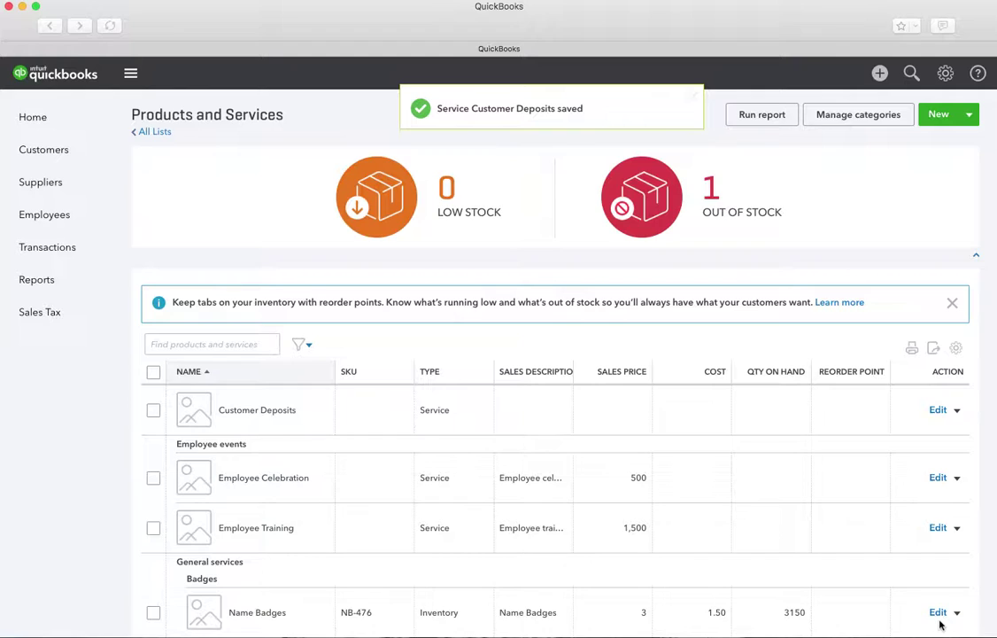
Create a new invoice for the customer at Ko International Ltd from their customer record
click(53, 152)
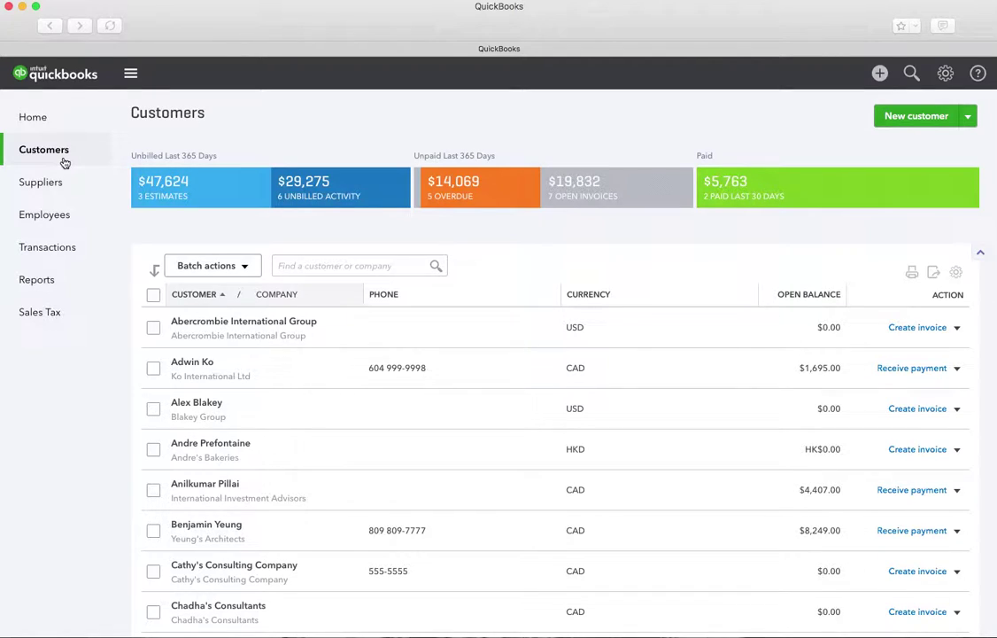
click(206, 363)
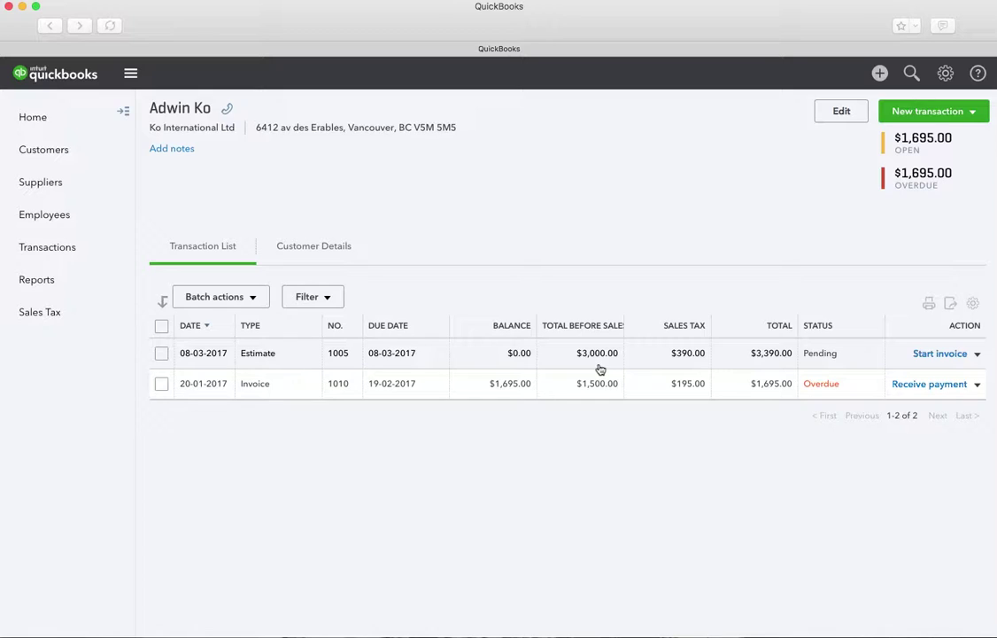
click(972, 113)
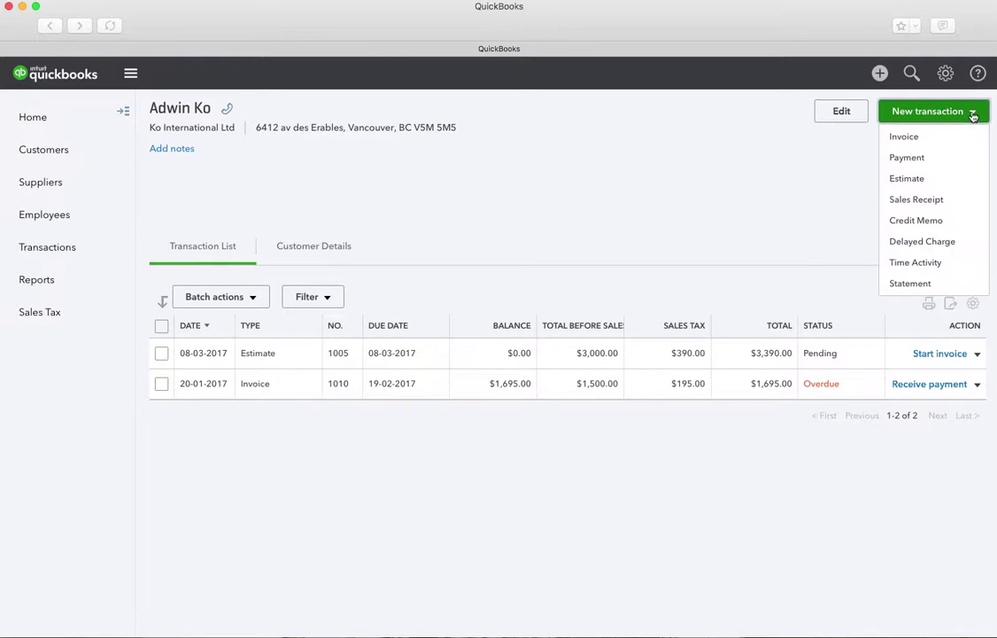
click(919, 139)
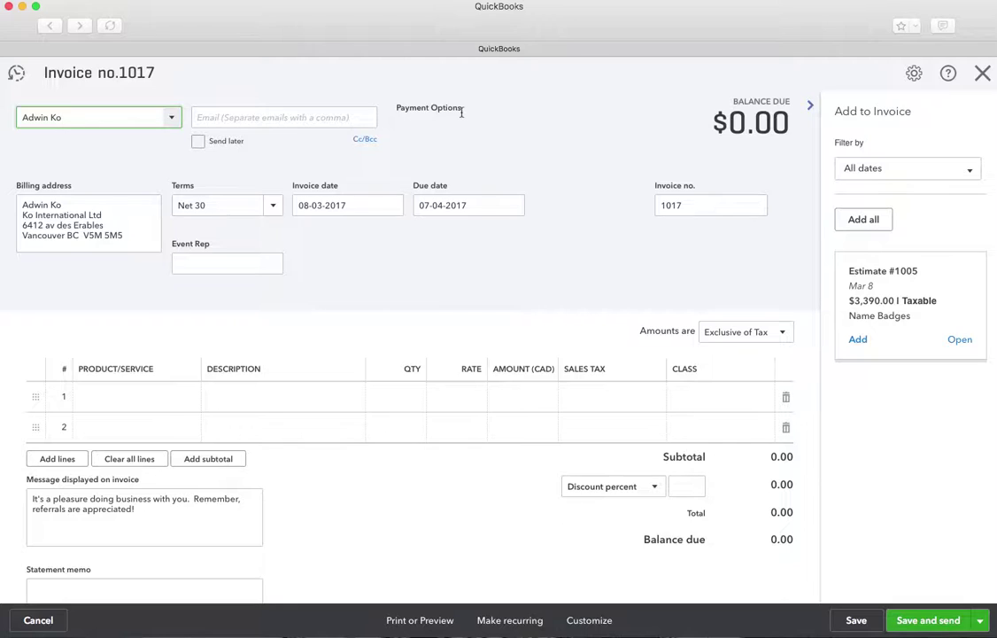
Set the invoice's terms to Due on receipt and its invoice date to 10-03-2017
click(275, 209)
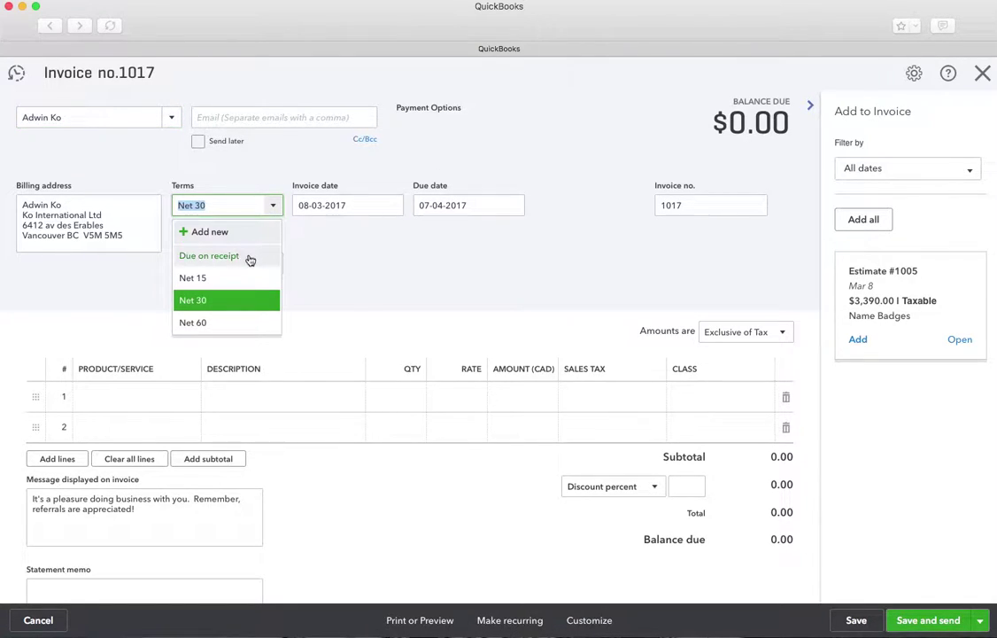
click(250, 258)
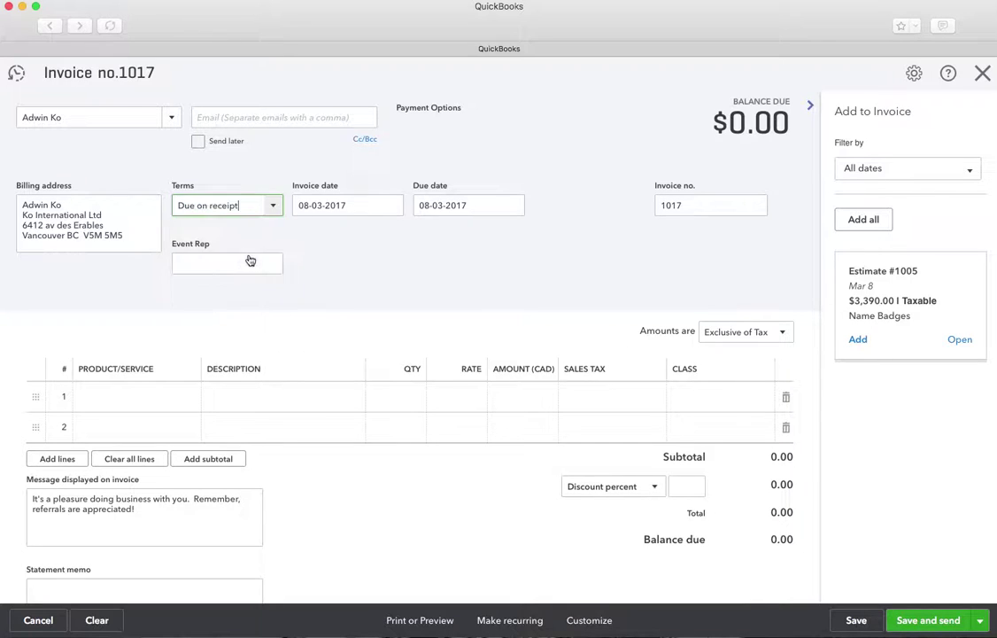
click(303, 207)
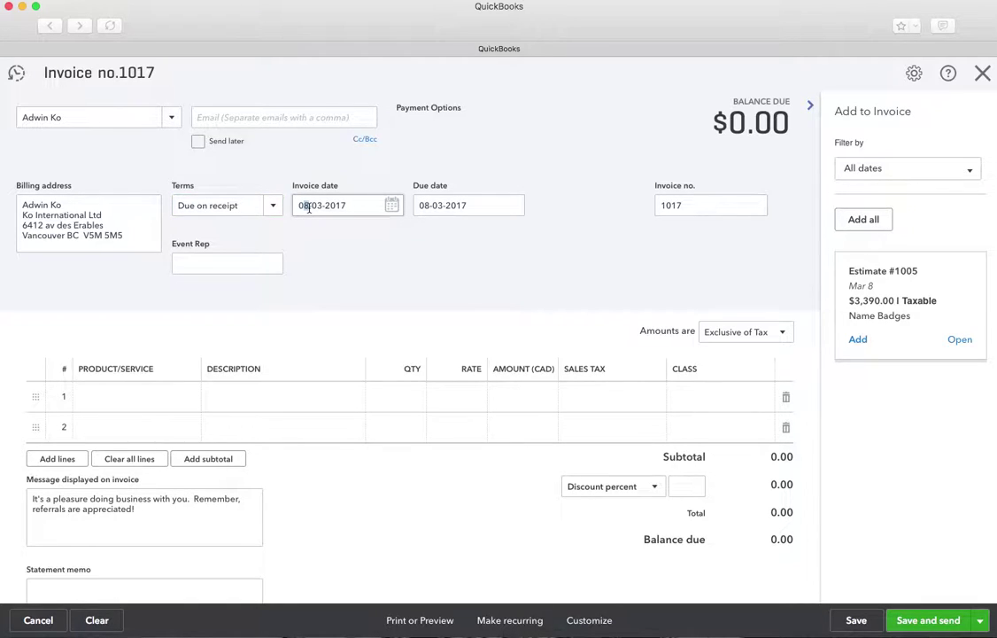
key(BackSpace)
text(10)
key(BackSpace)
key(BackSpace)
key(BackSpace)
text(10)
key(Tab)
Set the invoice's due date to 10-03-2017
text(1)
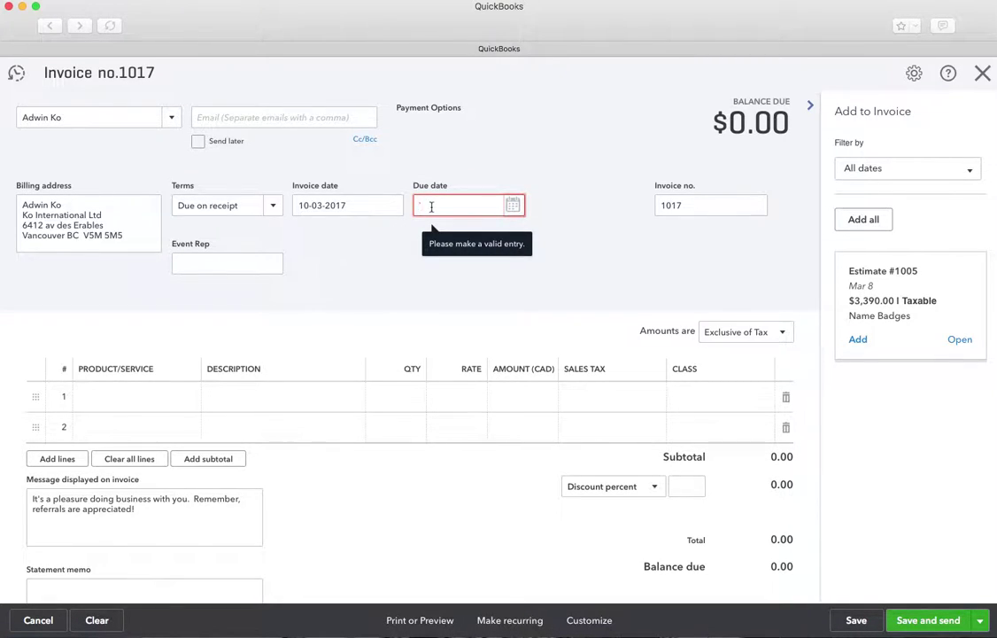
key(BackSpace)
click(513, 204)
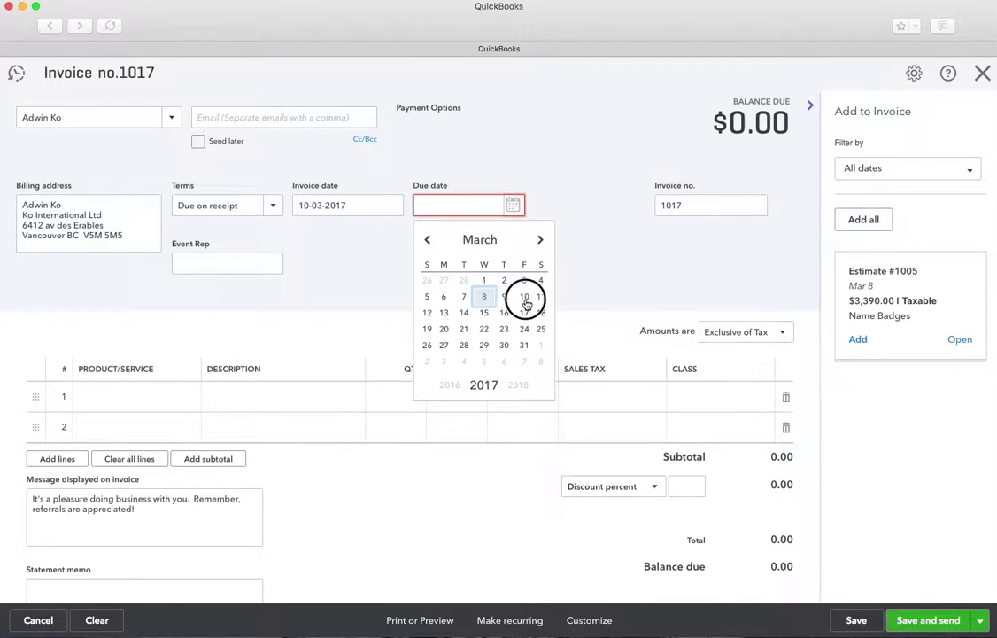
click(525, 299)
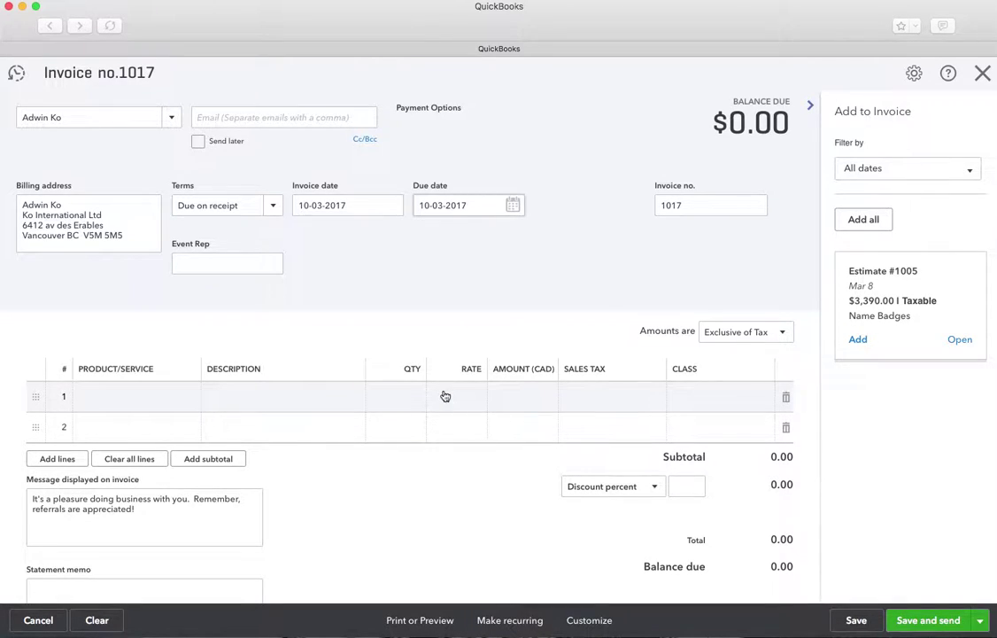
Choose the Customer Deposits service item on the first line of the invoice
click(188, 405)
click(189, 400)
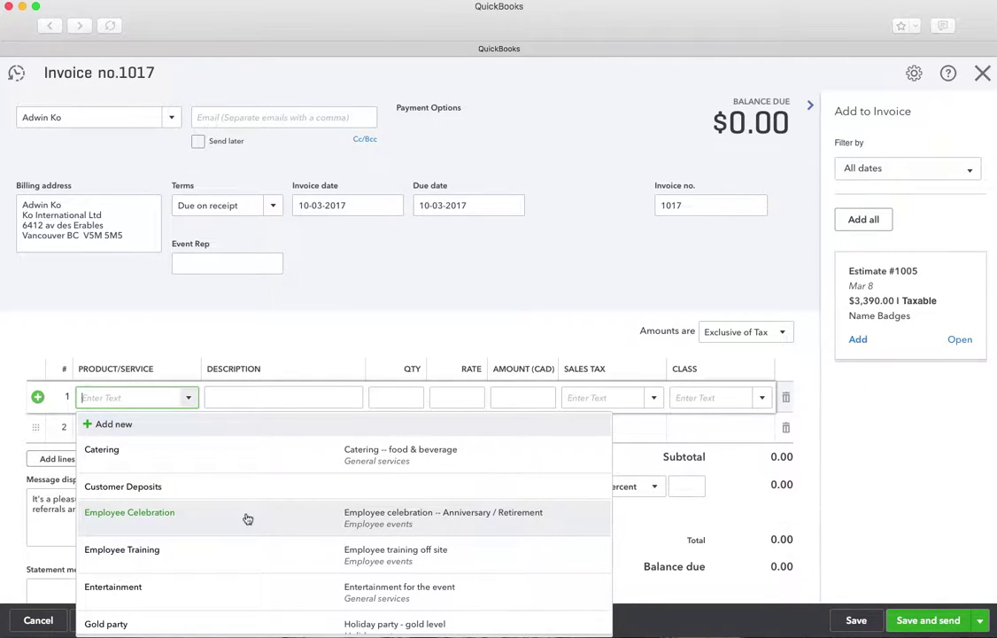
scroll(247, 518, down, 1)
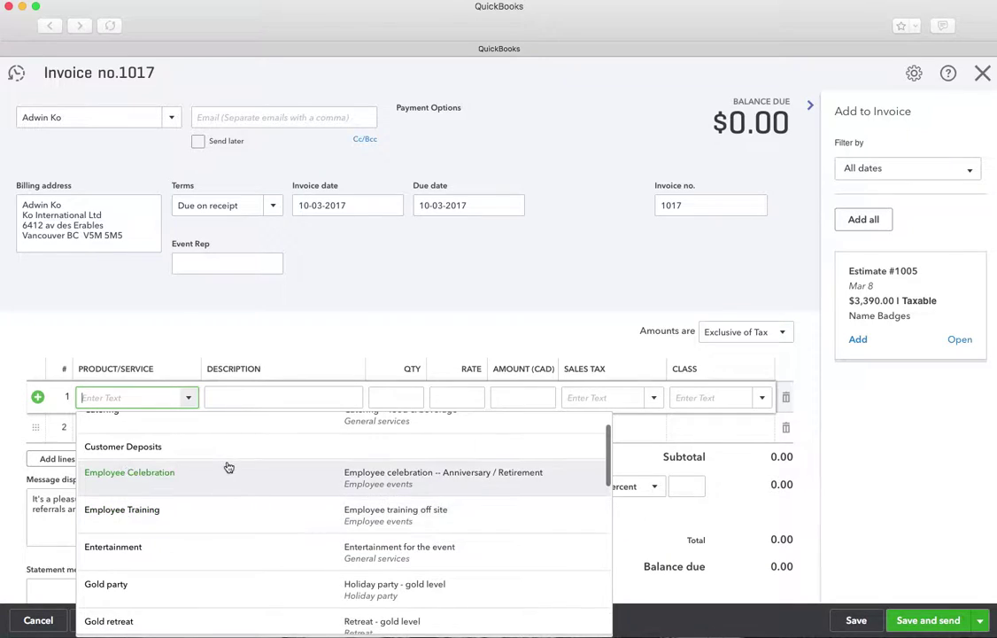
click(223, 432)
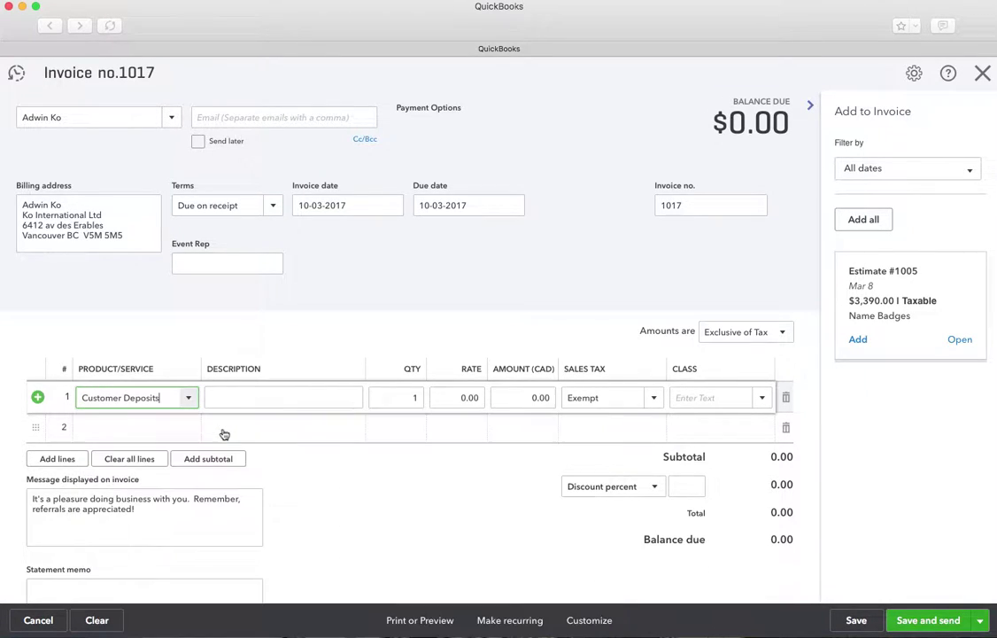
Describe the Customer Deposits line as "Deposit for 1/2 of total of estimate #1005"
click(220, 397)
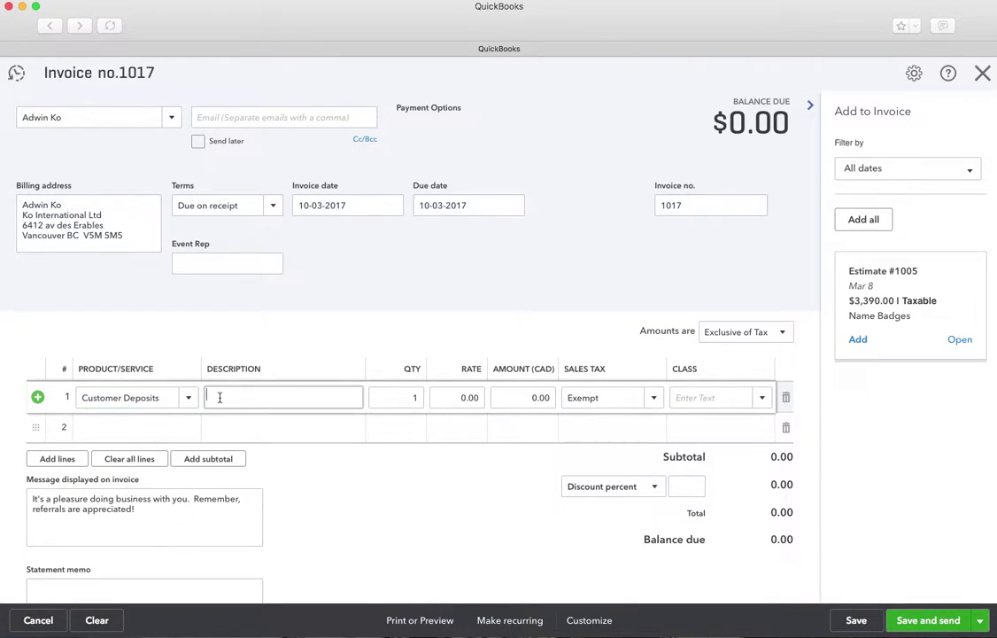
text(Deposit for h)
key(BackSpace)
text(1/2)
text( of t)
text(otal)
text( of)
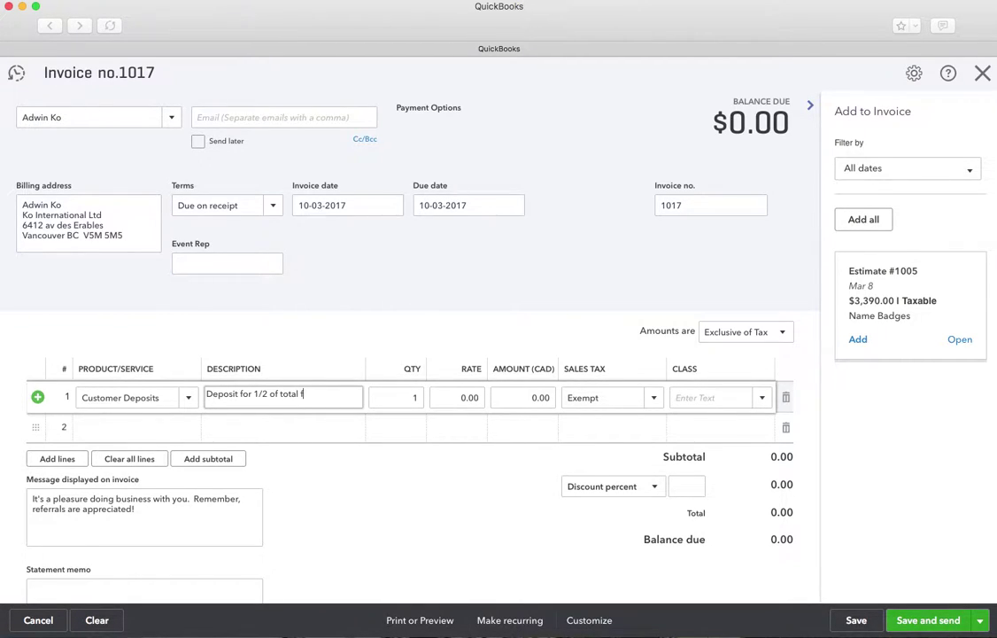
text( estimate #1005)
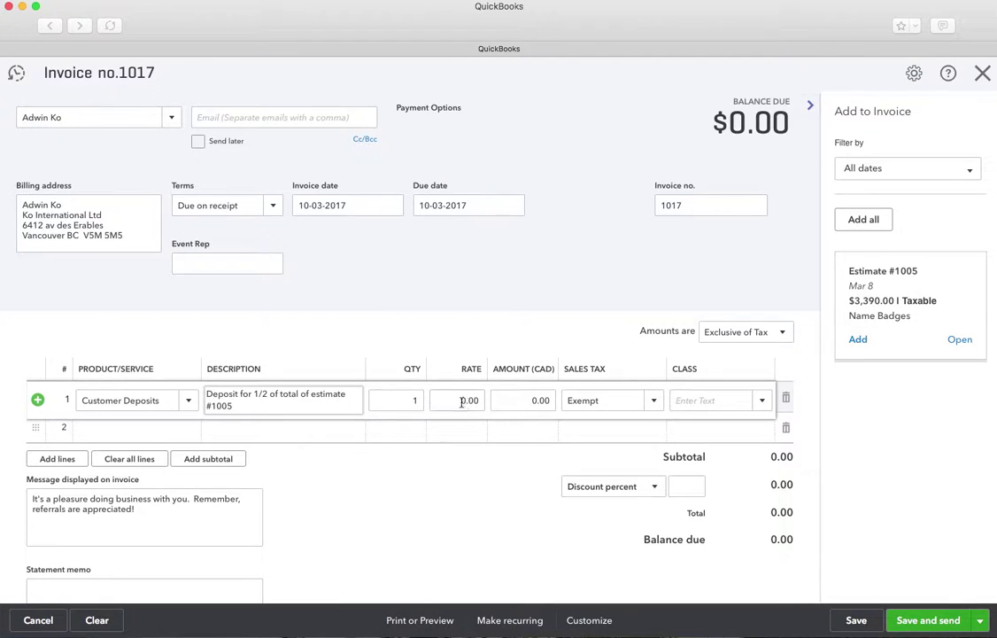
Give the deposit line a quantity of 1 and a rate of 1500, then save and close the invoice
click(413, 400)
key(BackSpace)
text(1)
key(shift+Tab)
click(452, 402)
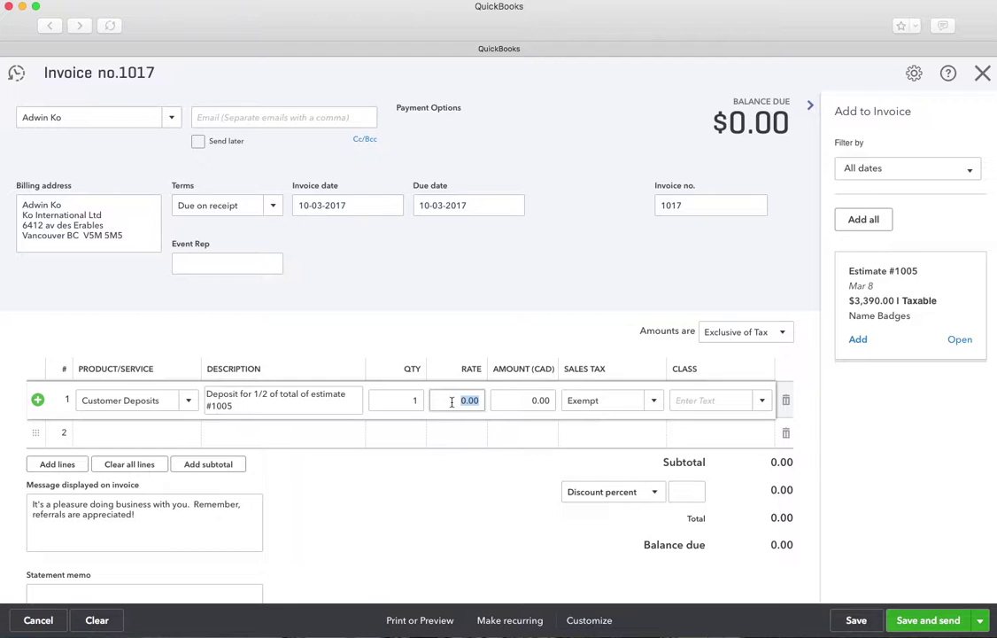
text(1500)
key(Tab)
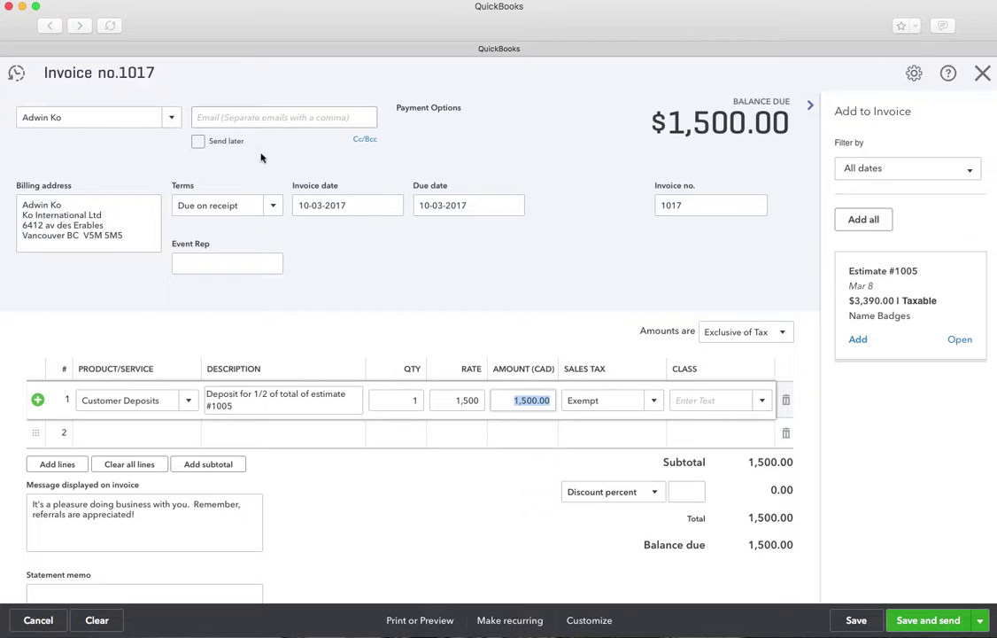
click(848, 625)
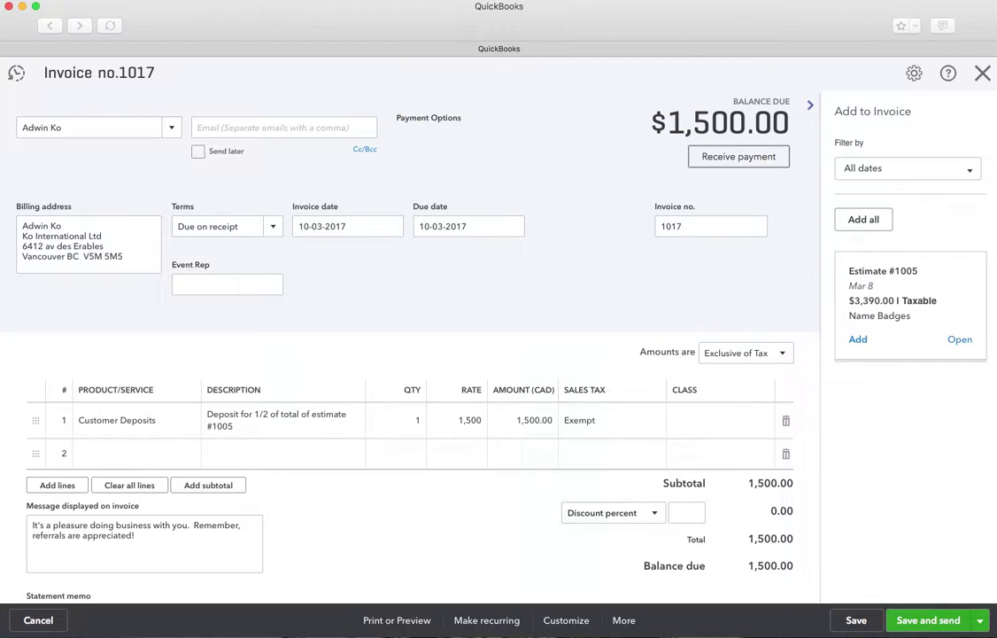
click(982, 76)
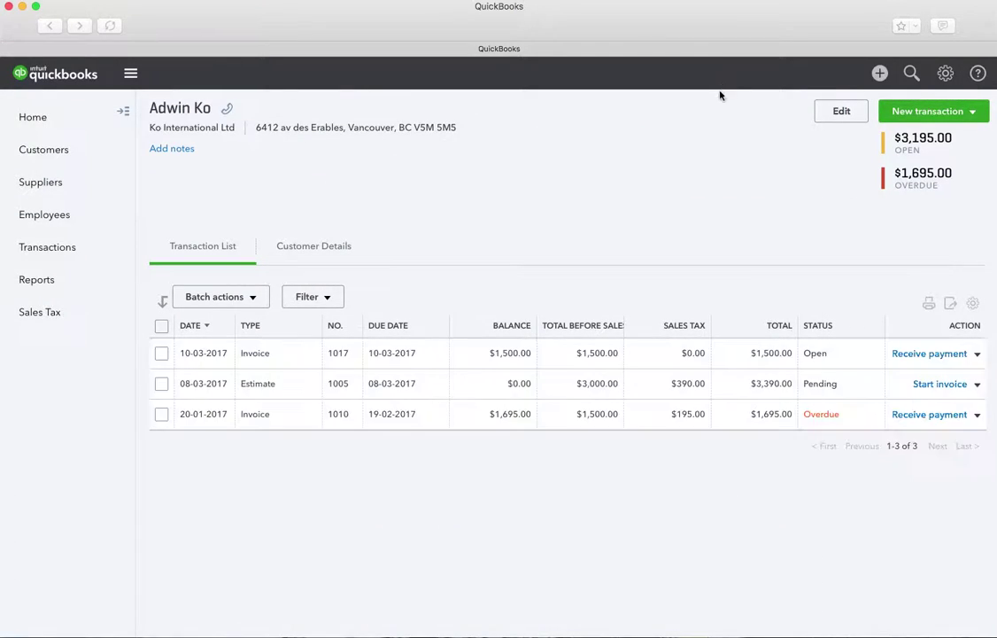
Start a delayed credit for the customer at Ko International Ltd, with Customer Deposits as its first line item
click(969, 113)
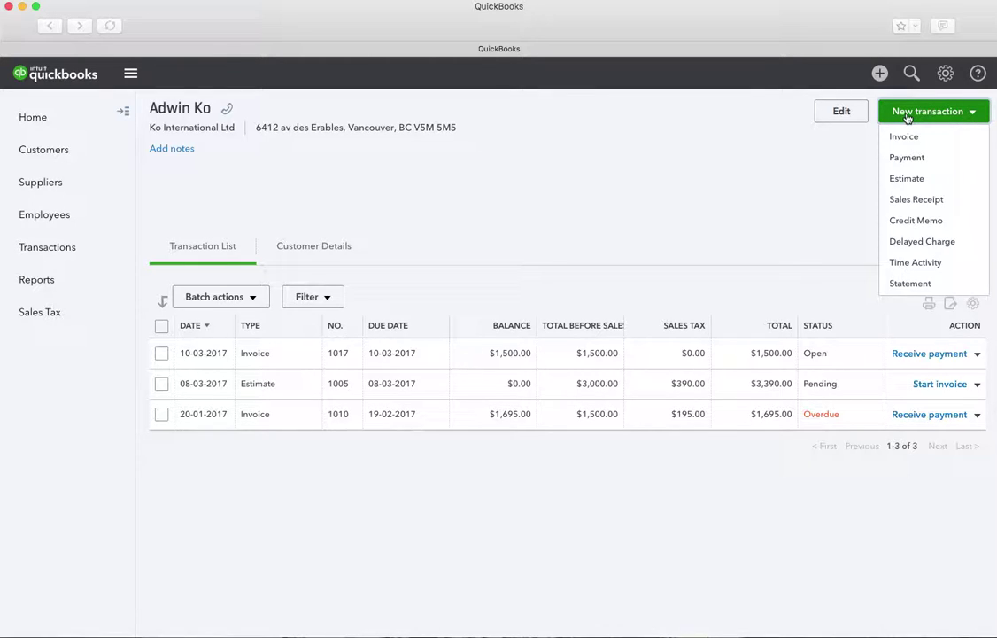
click(879, 74)
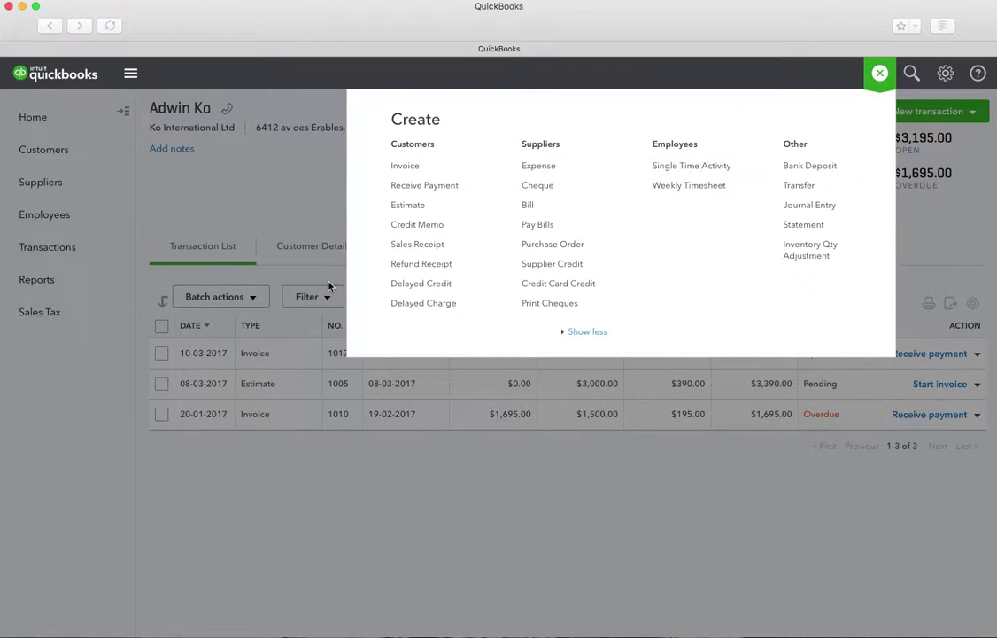
click(426, 284)
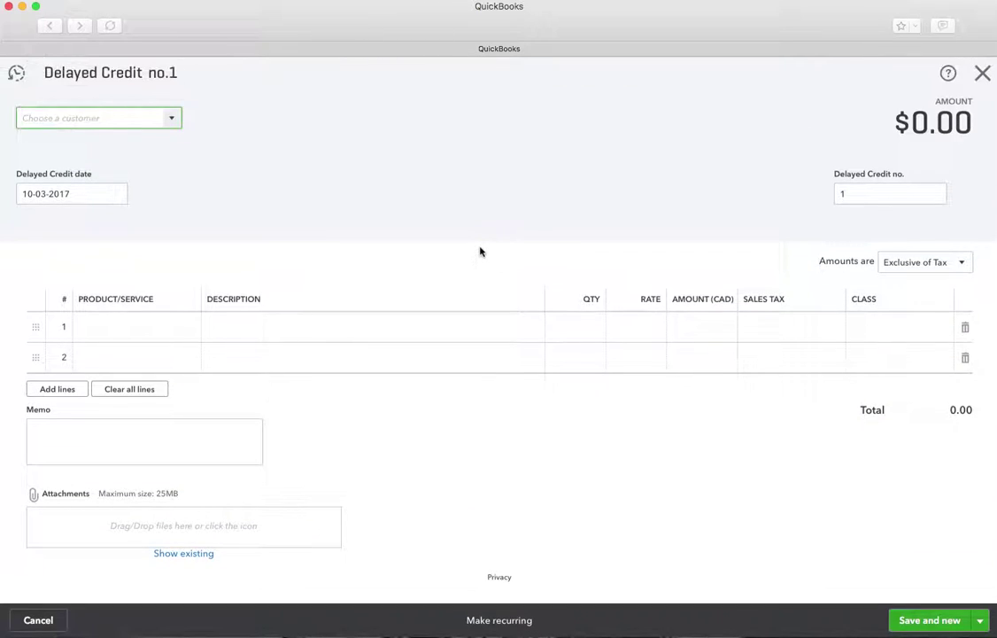
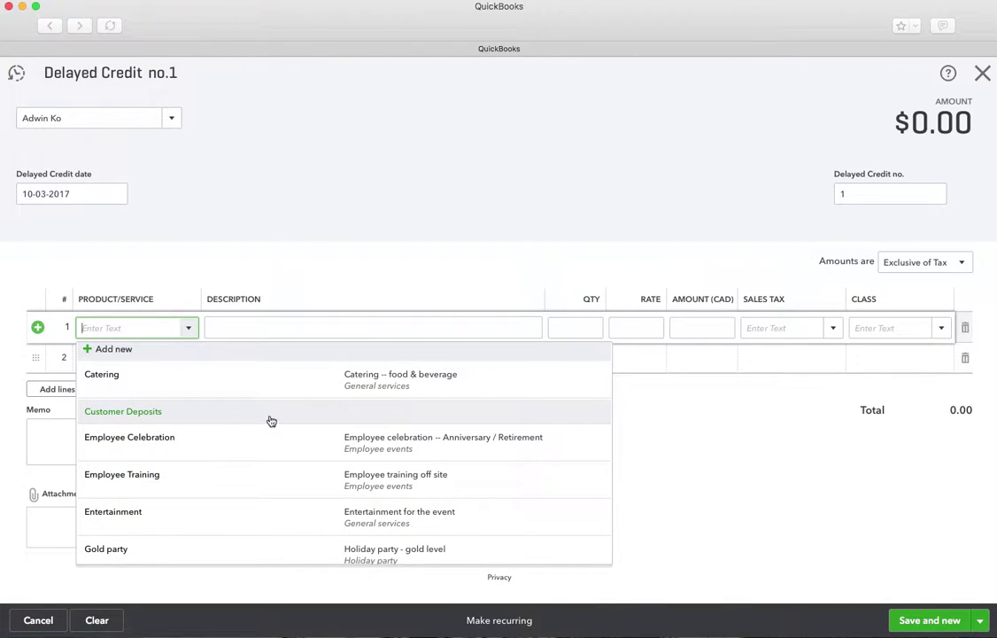
scroll(270, 421, down, 1)
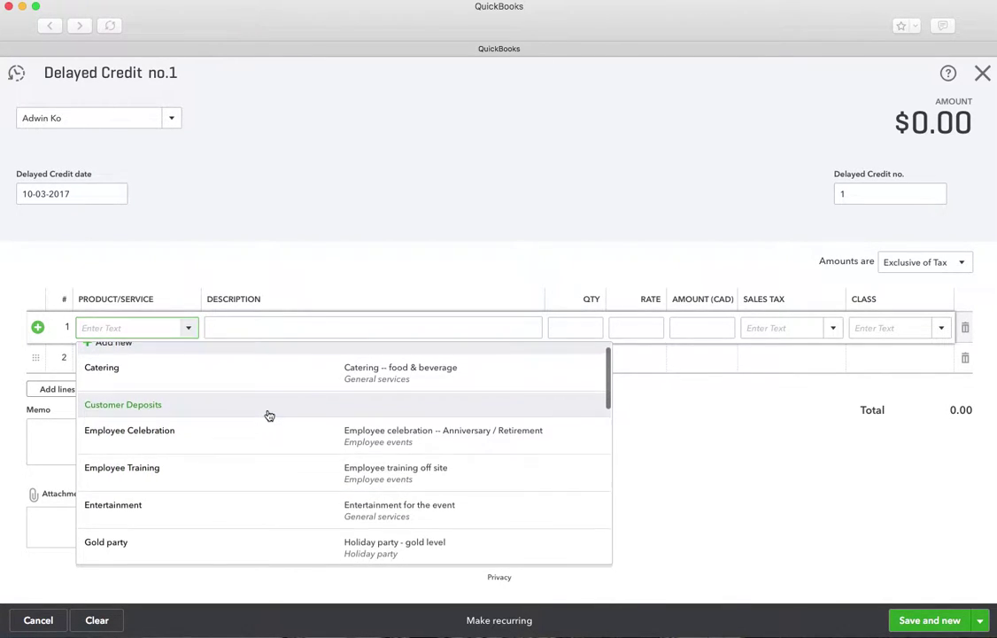
click(267, 414)
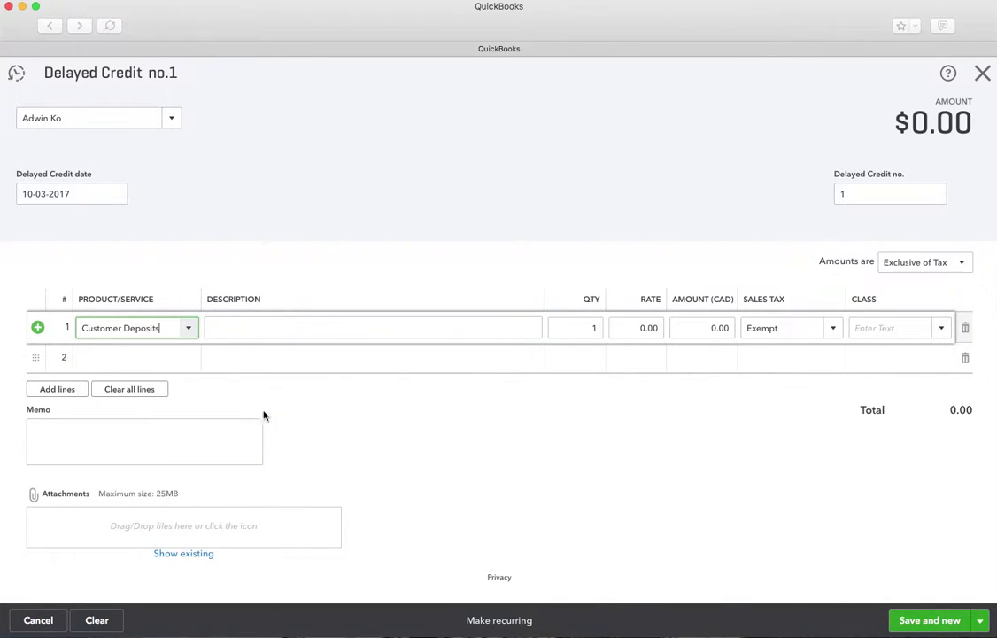
Describe the delayed credit's Customer Deposits line as "Less Deposit Received on March 10, 2017"
click(237, 327)
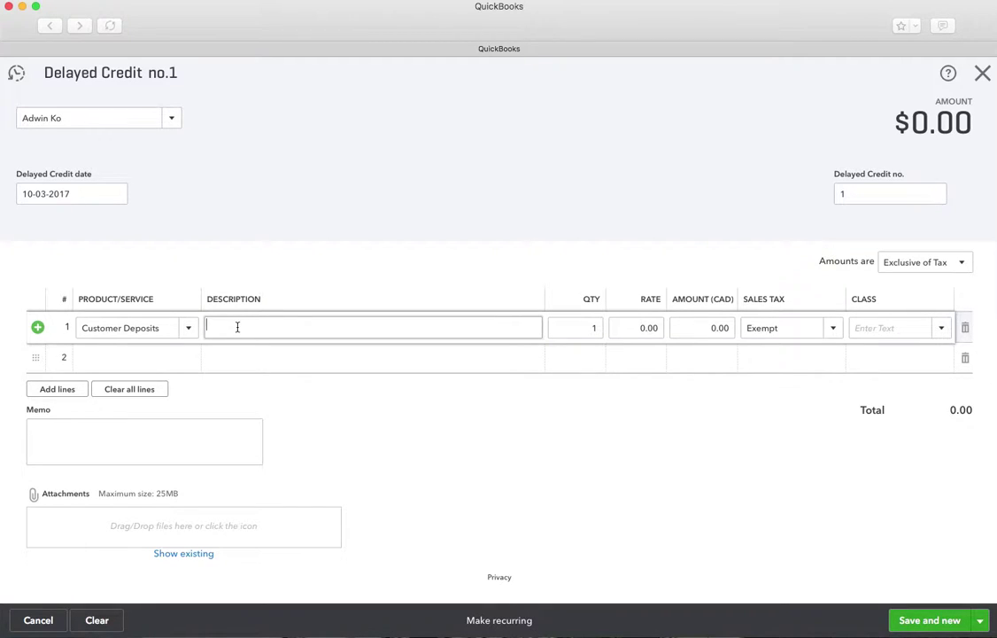
text(Less Deposit Received on )
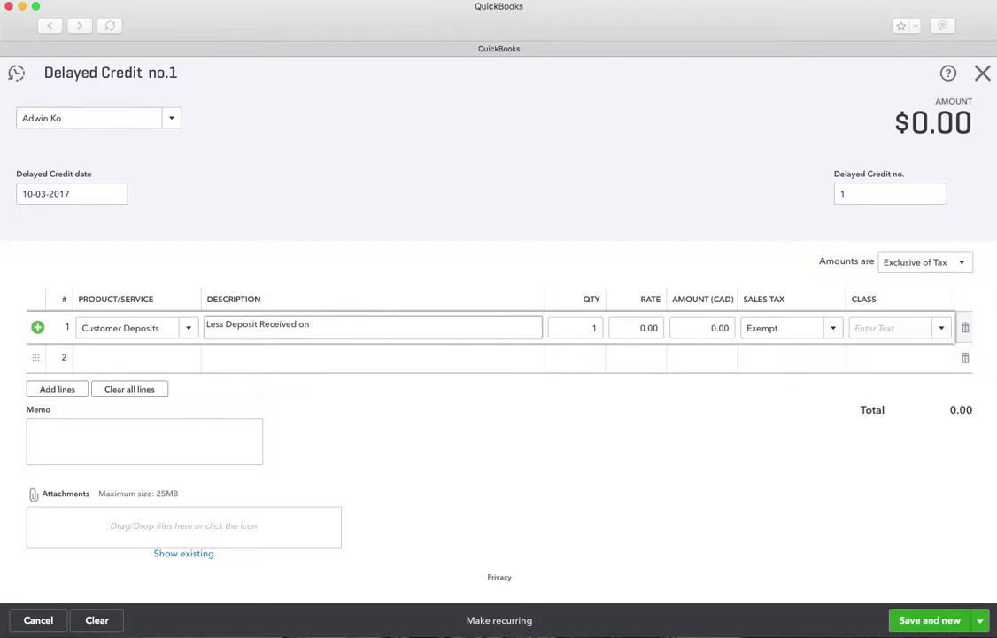
text(March 10, 2017)
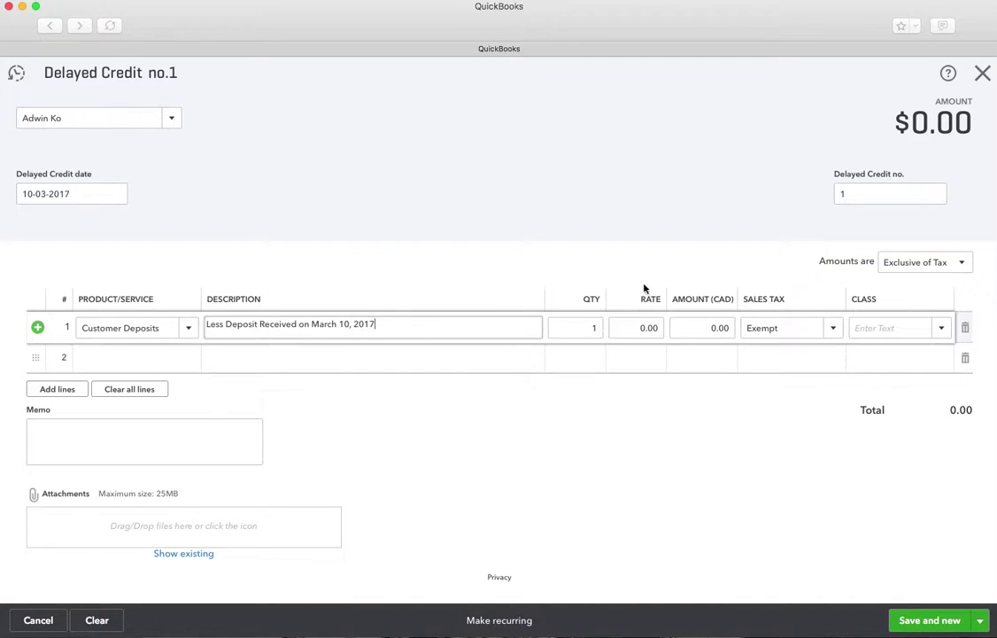
Set the delayed credit line's rate to 1500 with no class, then save and close the delayed credit
click(660, 327)
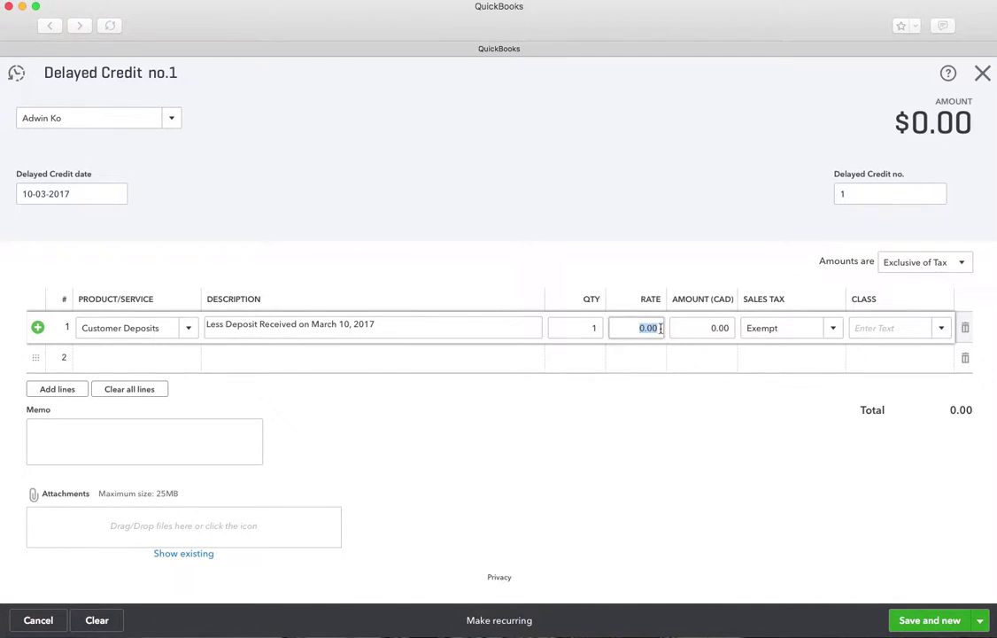
text(1500)
key(Tab)
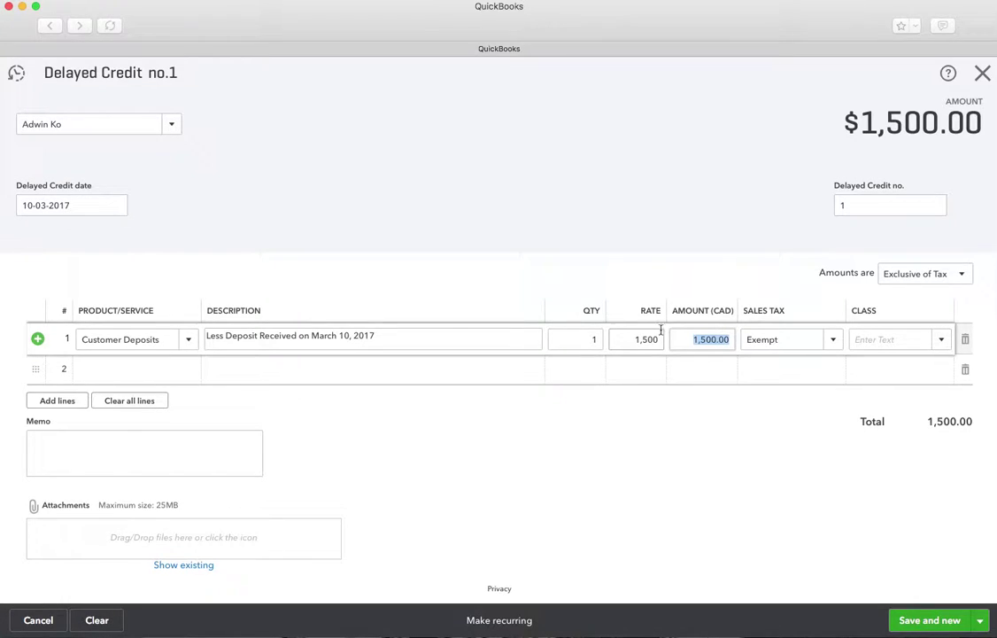
click(942, 343)
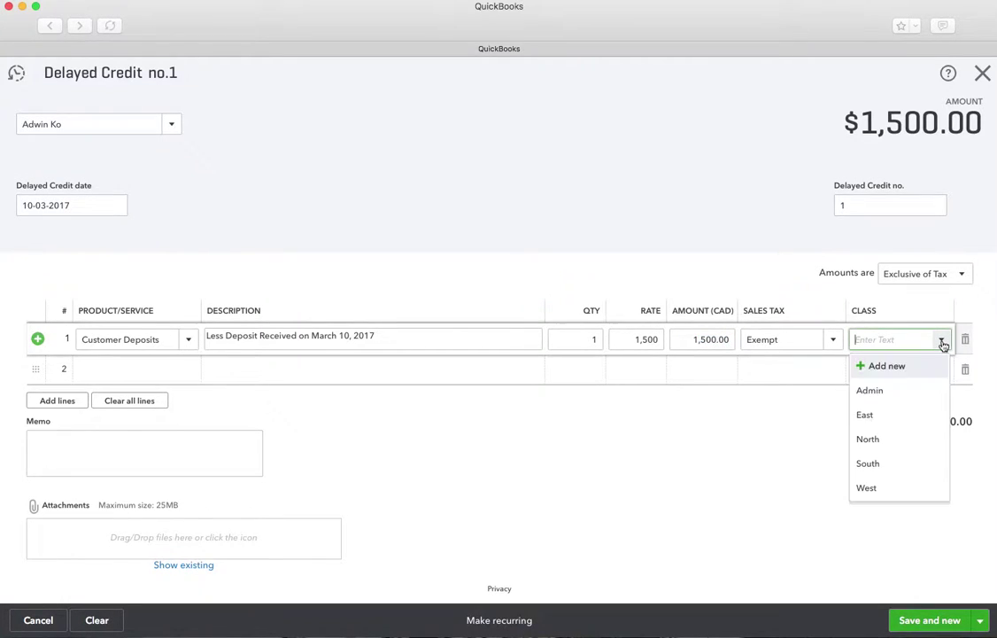
click(795, 437)
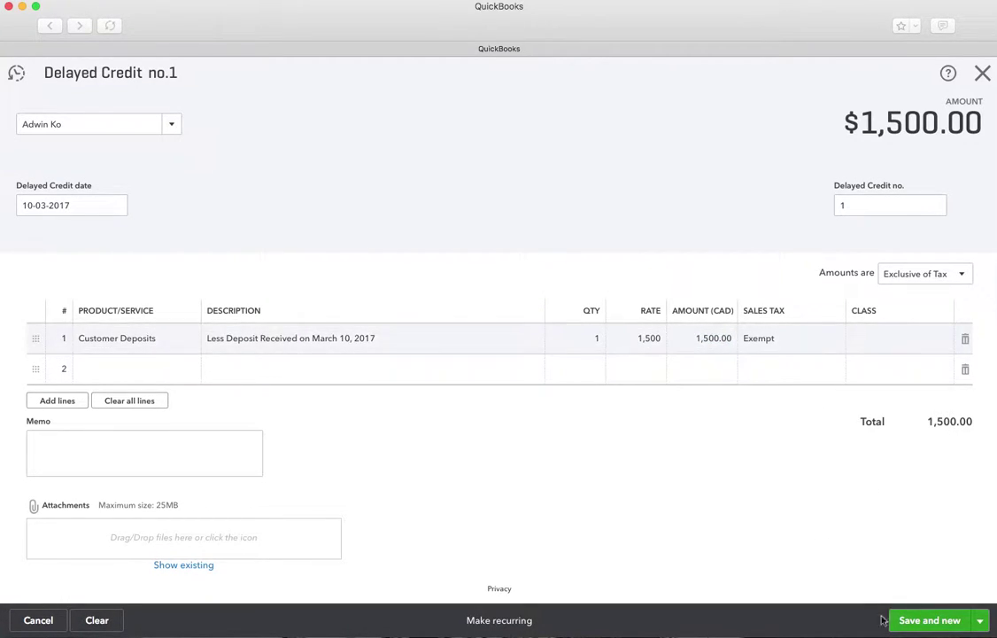
click(980, 623)
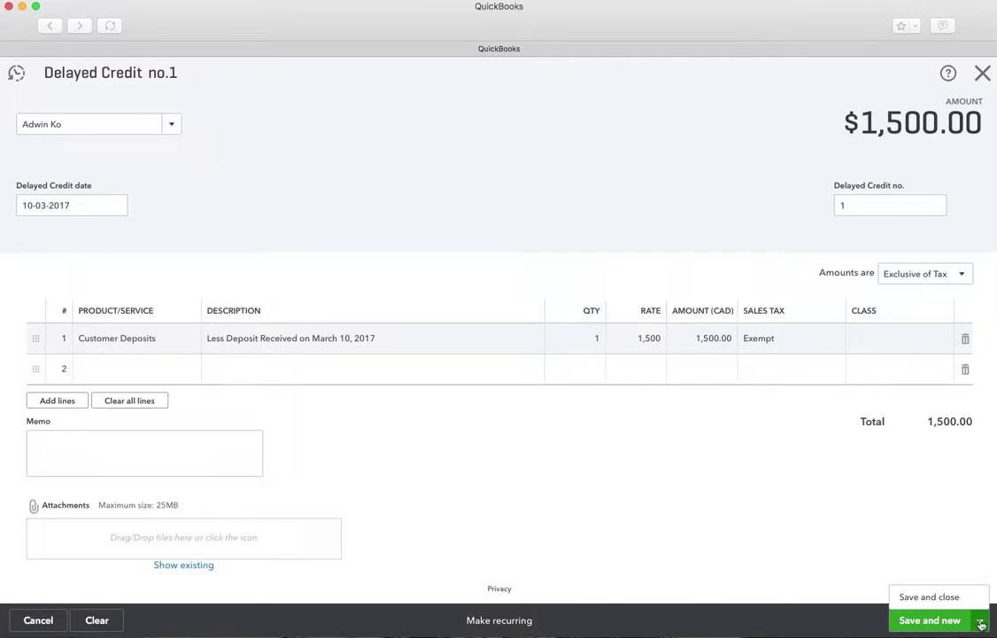
click(930, 597)
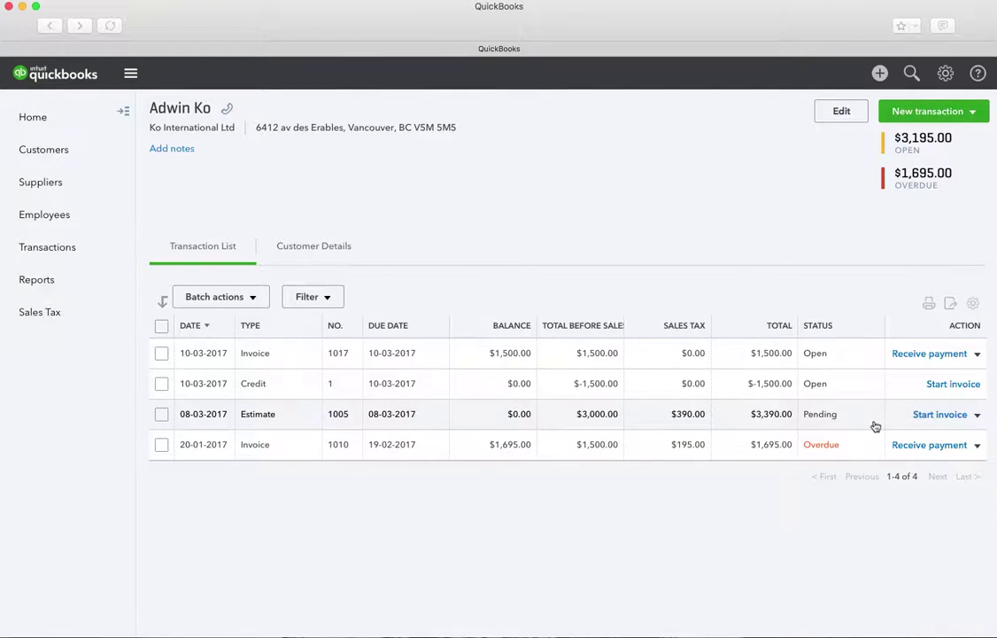
Start an invoice from the customer's pending estimate and set its invoice date to 10-04-2017
click(939, 417)
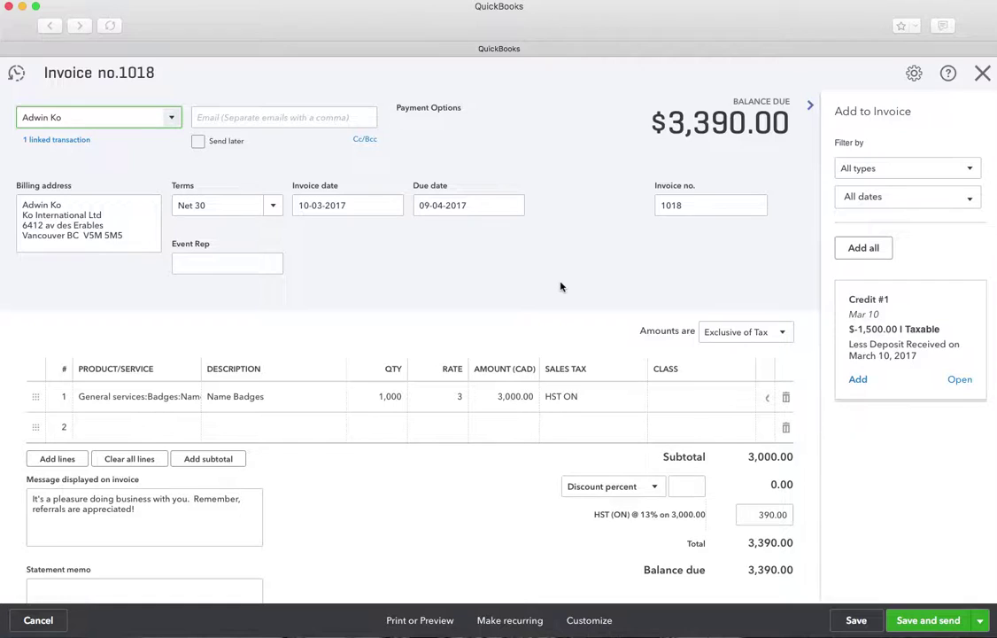
click(272, 205)
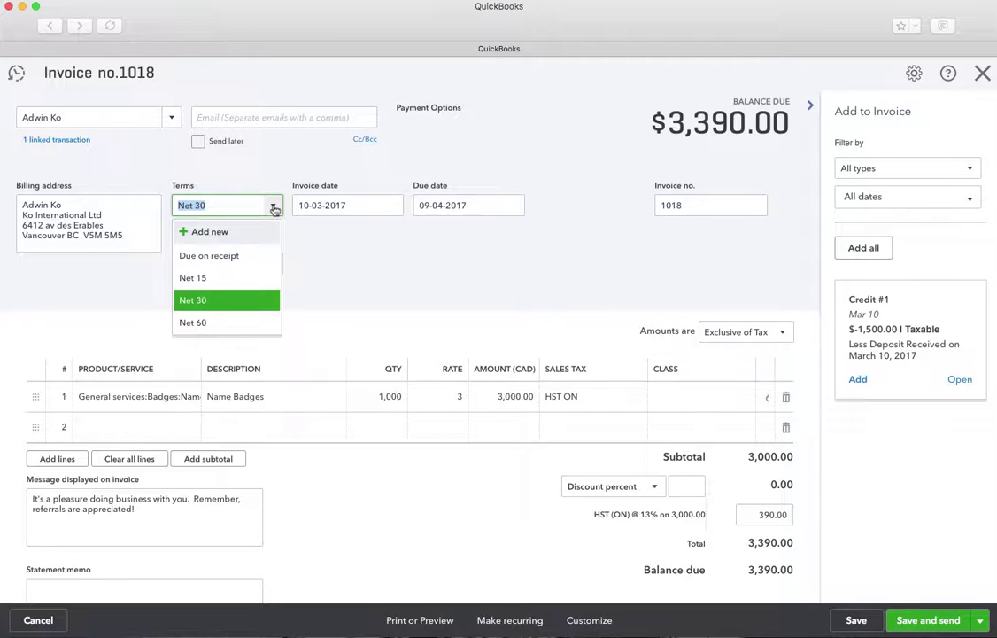
click(307, 235)
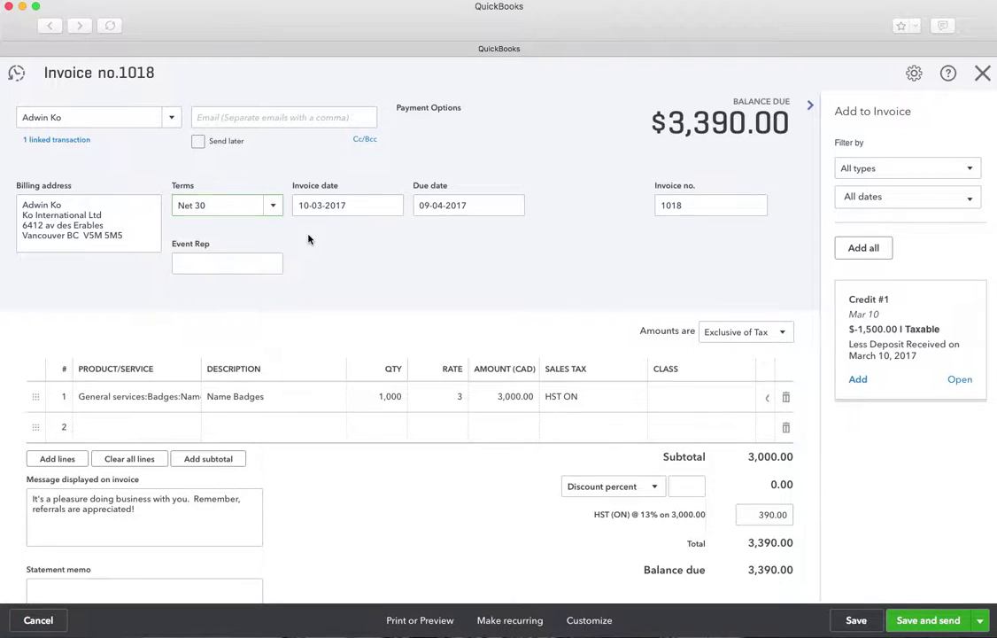
click(322, 205)
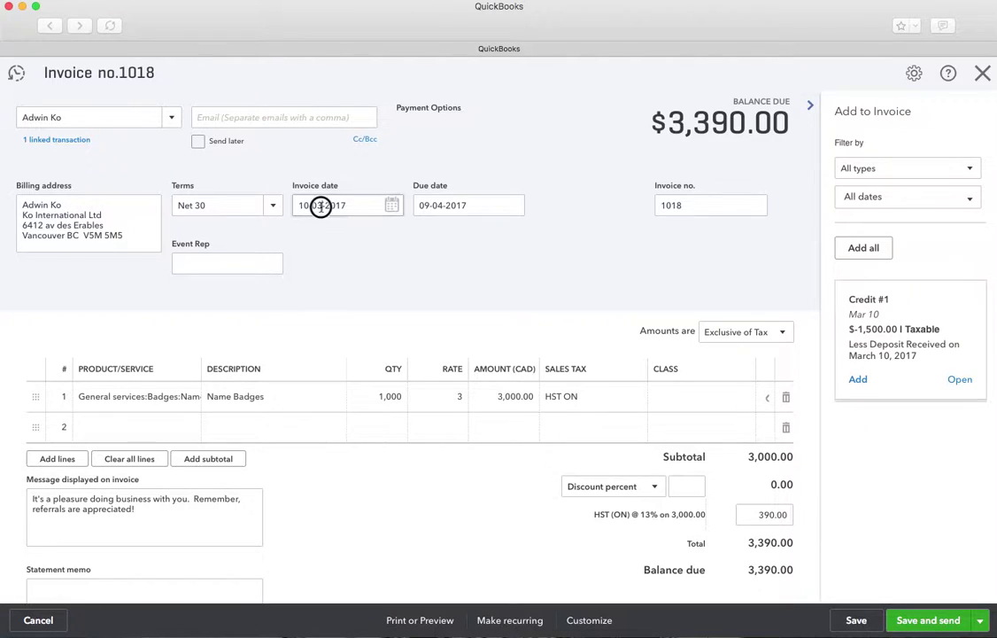
drag(308, 208, 298, 208)
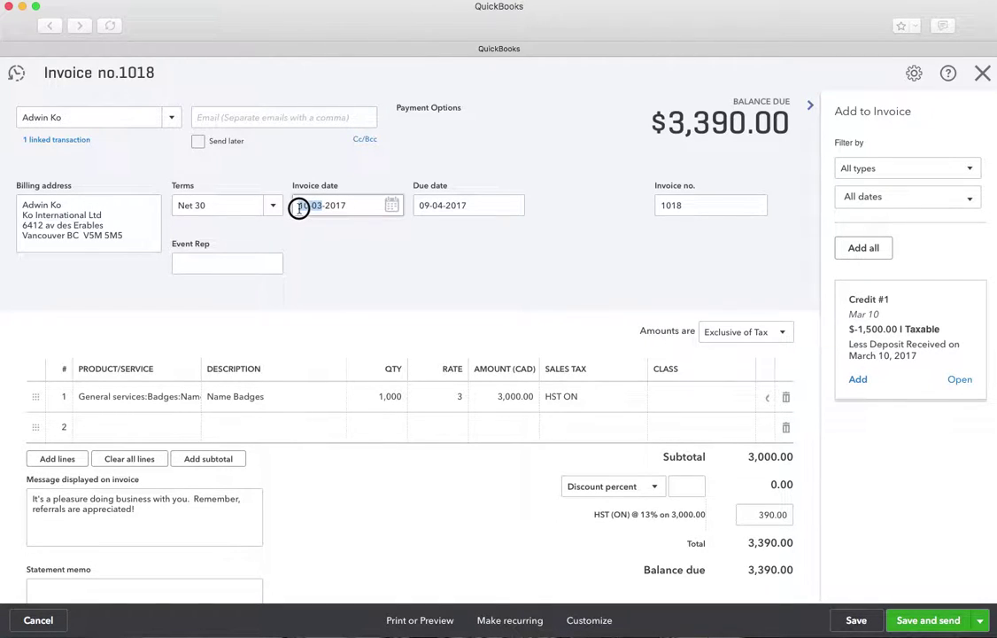
click(318, 206)
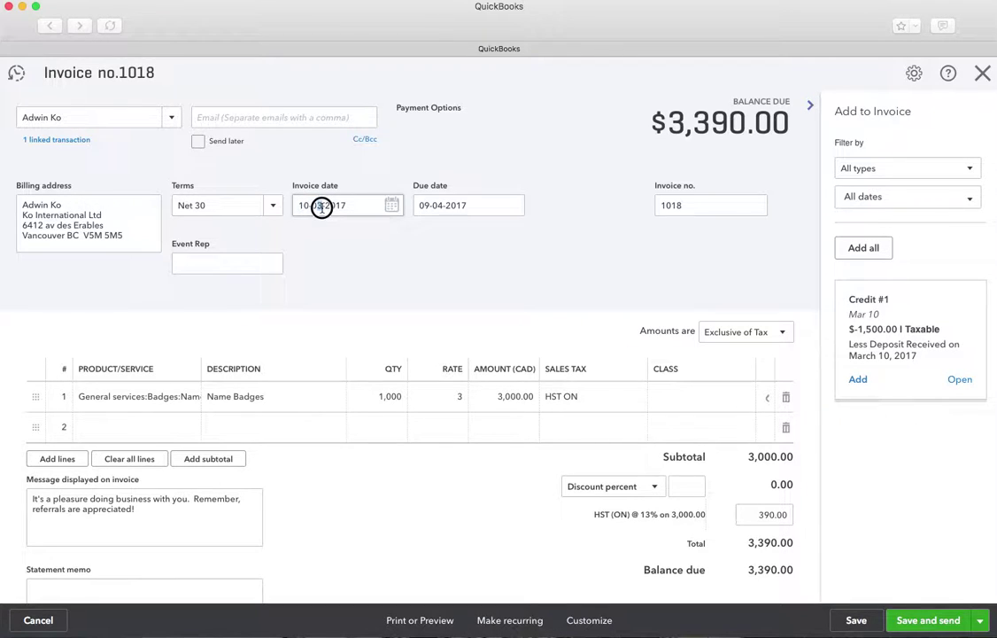
key(BackSpace)
text(4)
key(Tab)
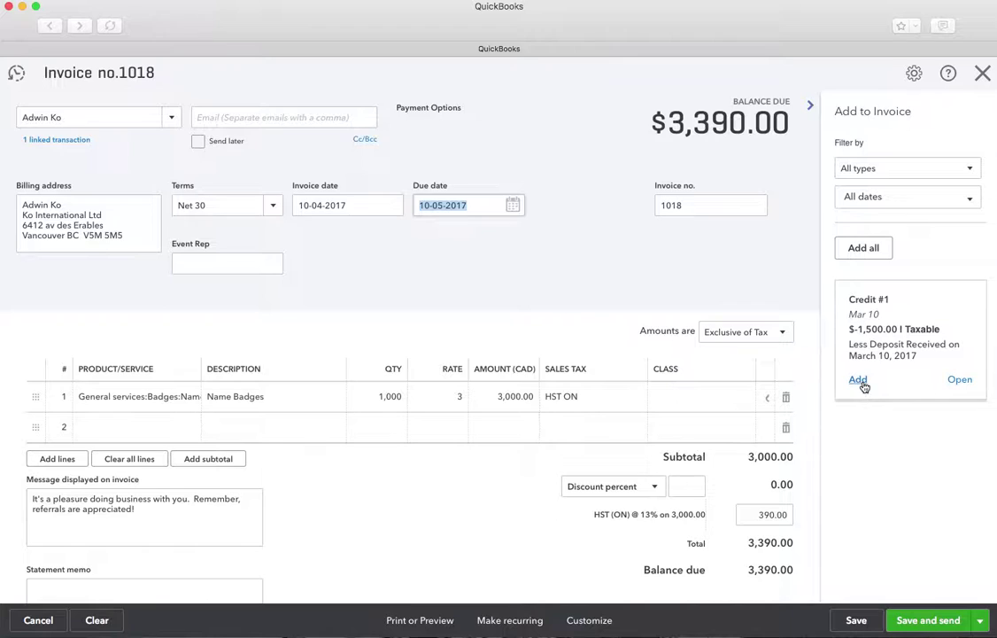
Add the delayed credit for the deposit received on March 10, 2017 to the invoice and save it
click(153, 436)
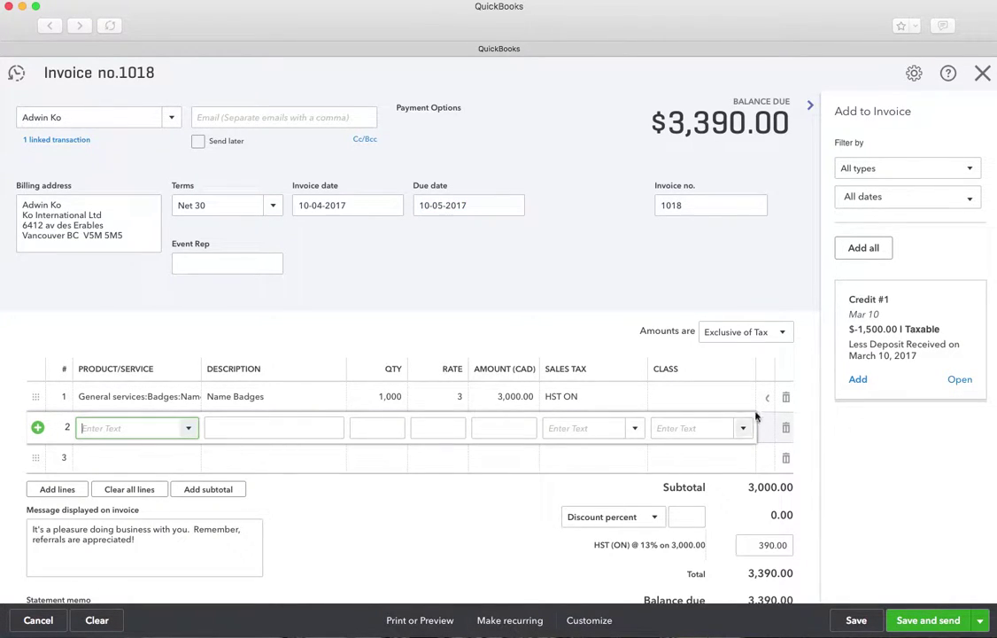
click(856, 380)
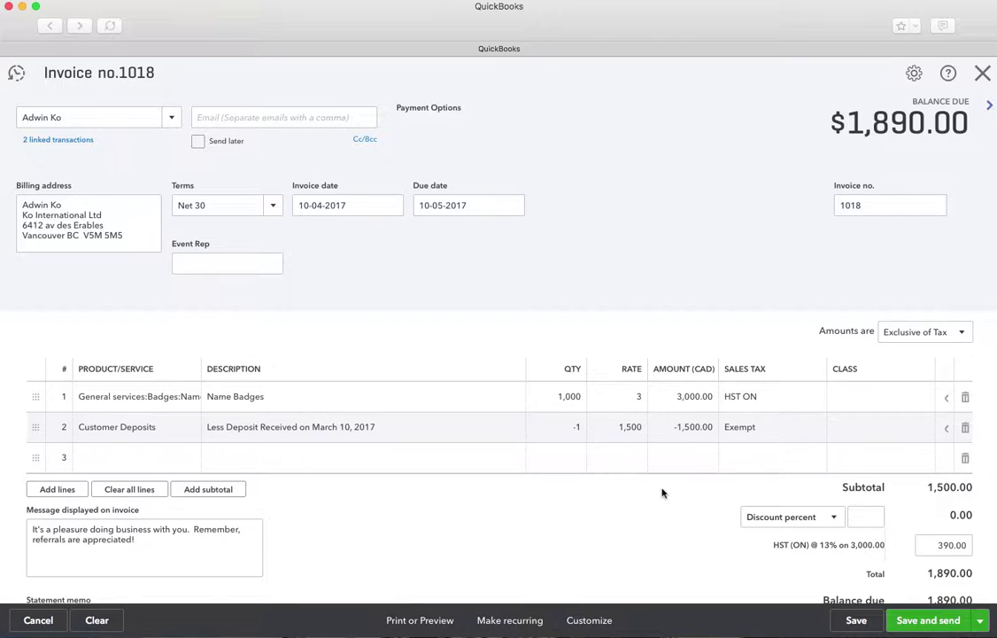
scroll(663, 494, down, 2)
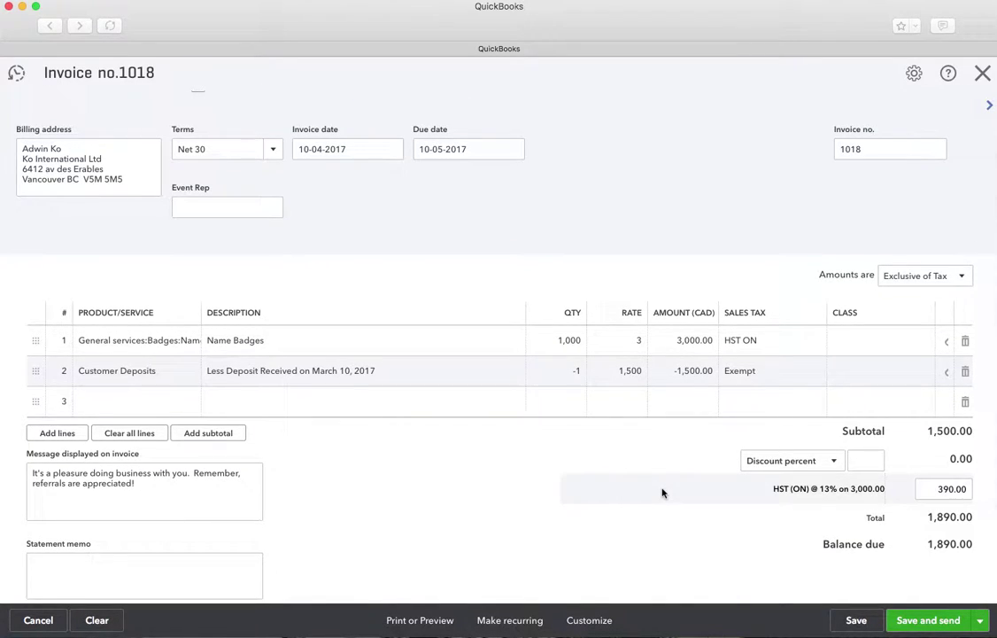
click(863, 621)
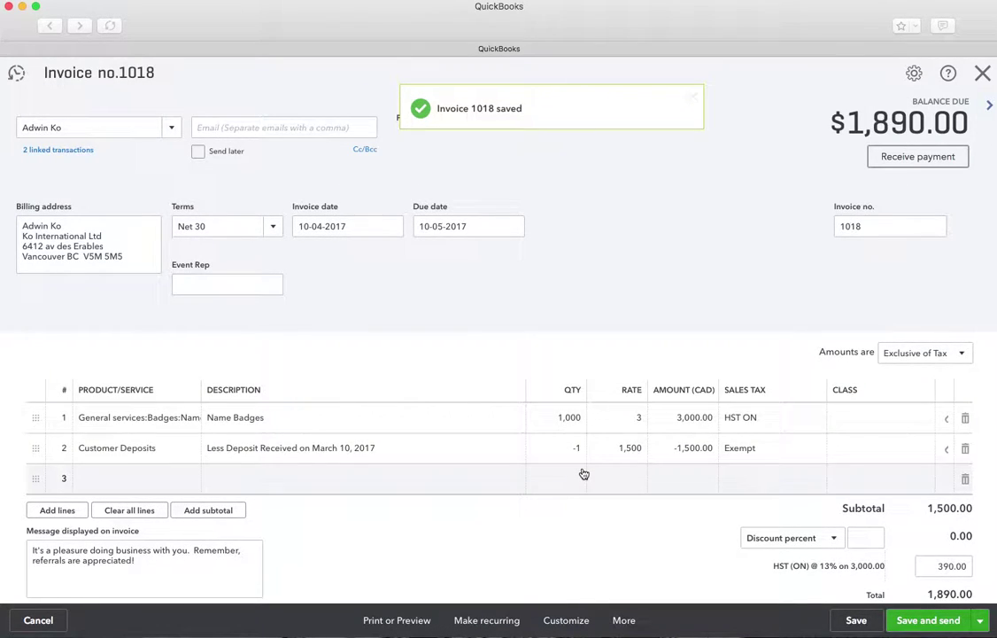